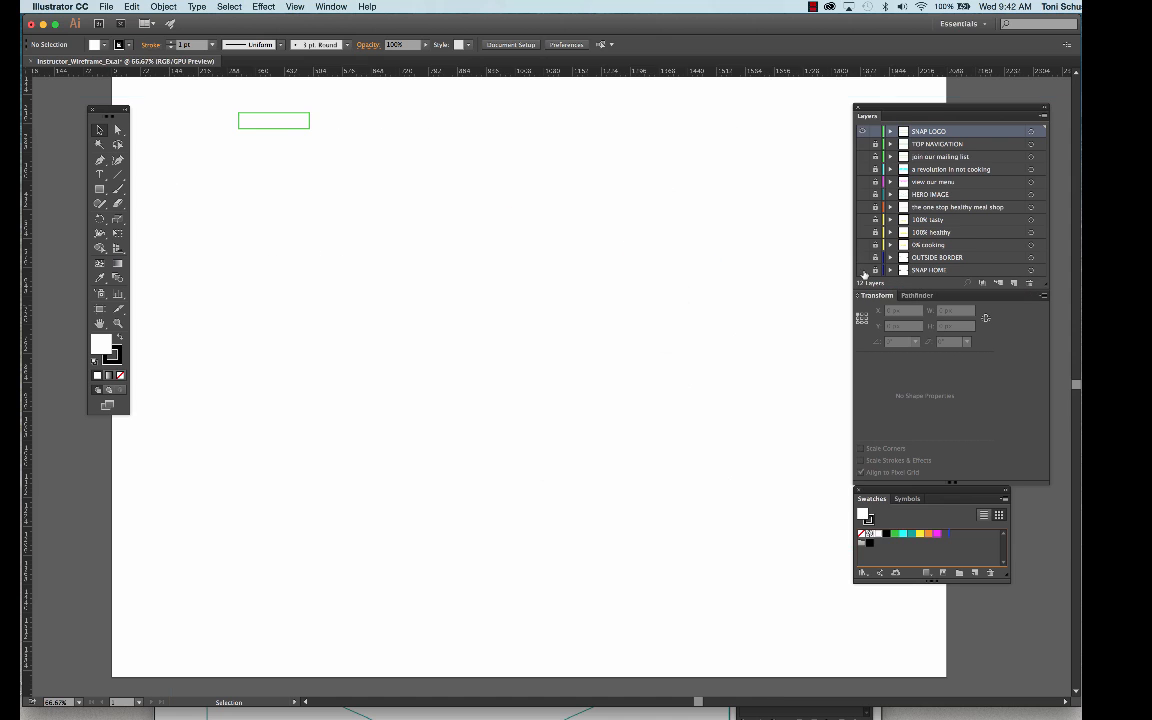
click(864, 271)
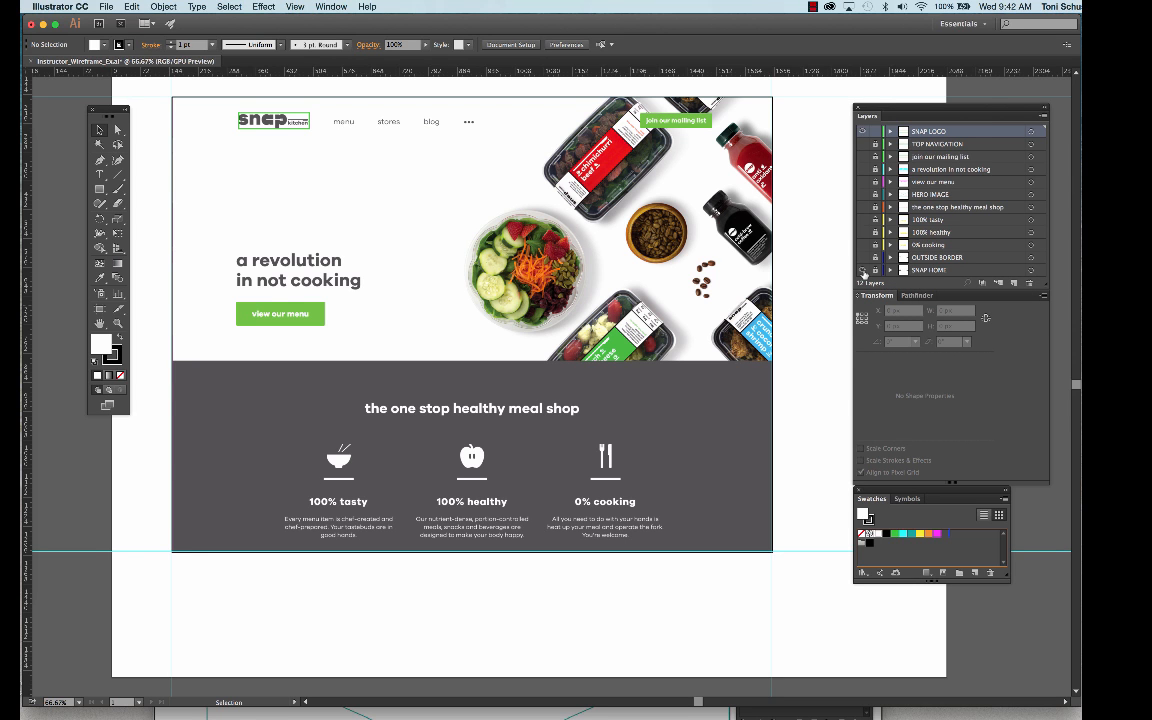
- Show the SNAP HOME and OUTSIDE BORDER layers, checking the border with the home page screenshot hidden and shown
click(864, 260)
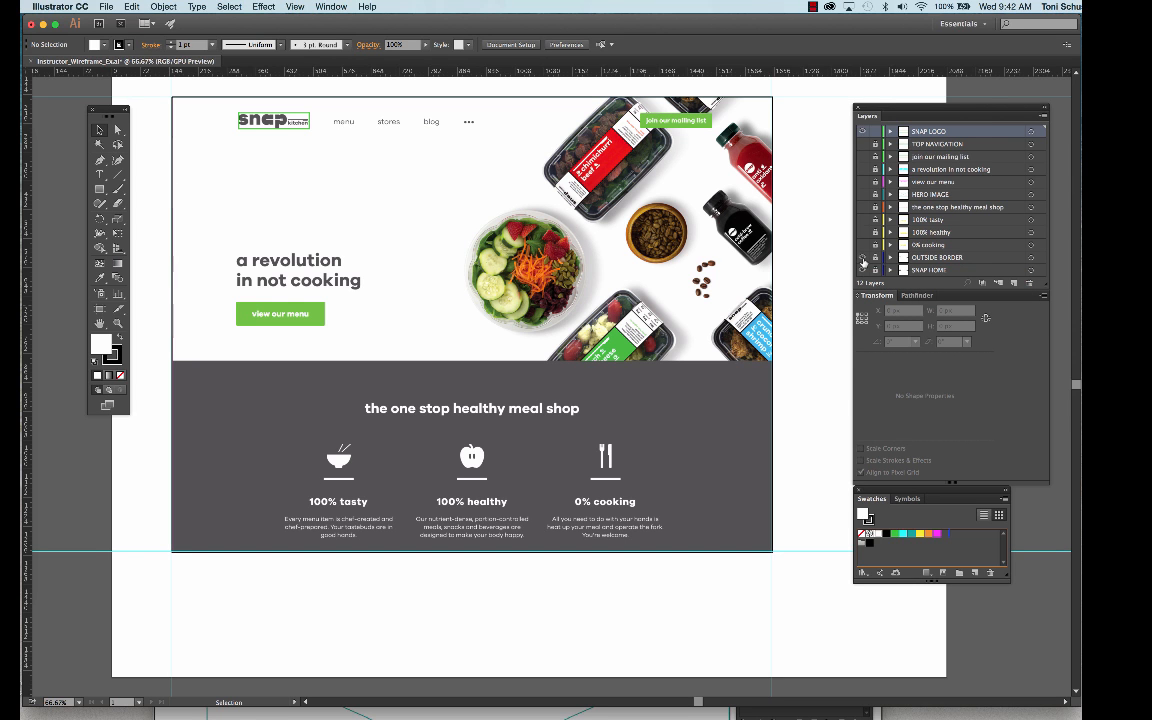
click(863, 271)
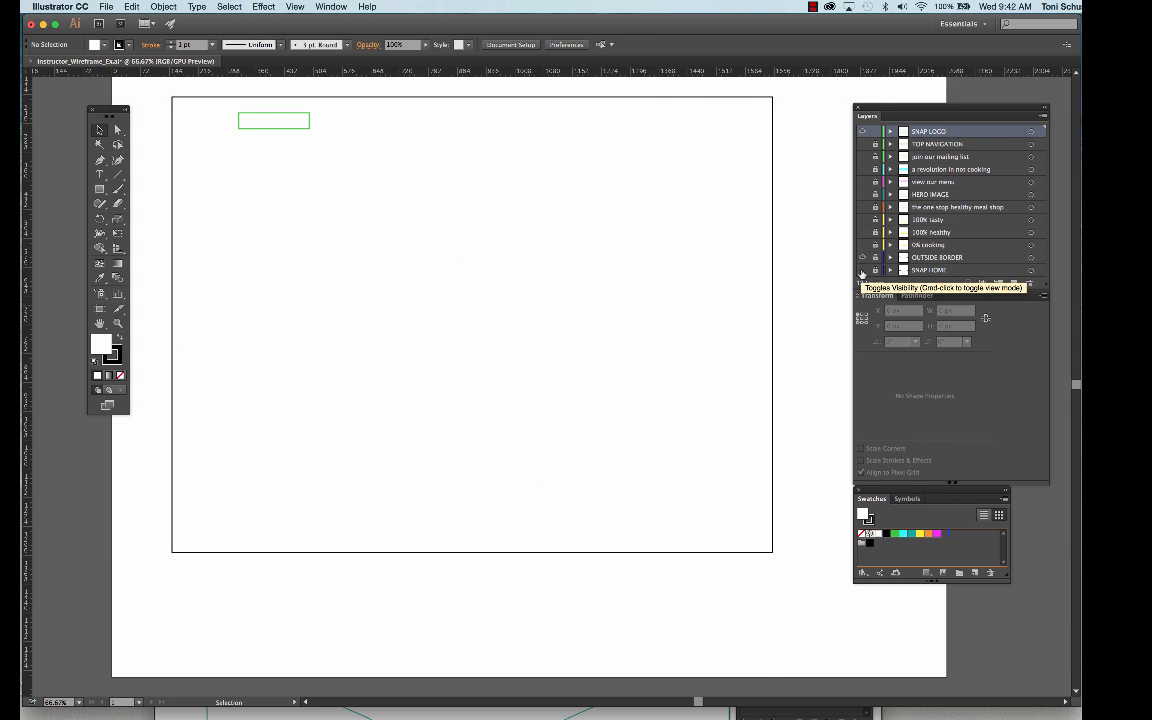
click(863, 271)
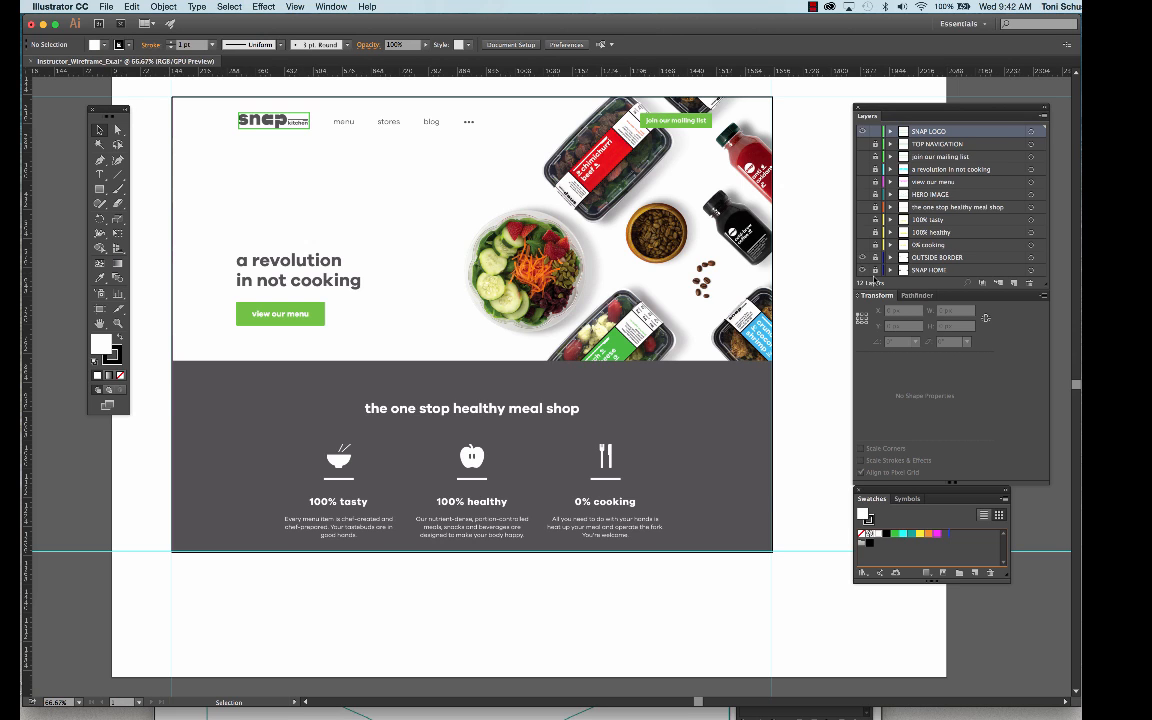
- Compare the SNAP LOGO, HERO IMAGE and "the one stop healthy meal shop" layers with the home page screenshot by switching their visibility
super+click(862, 133)
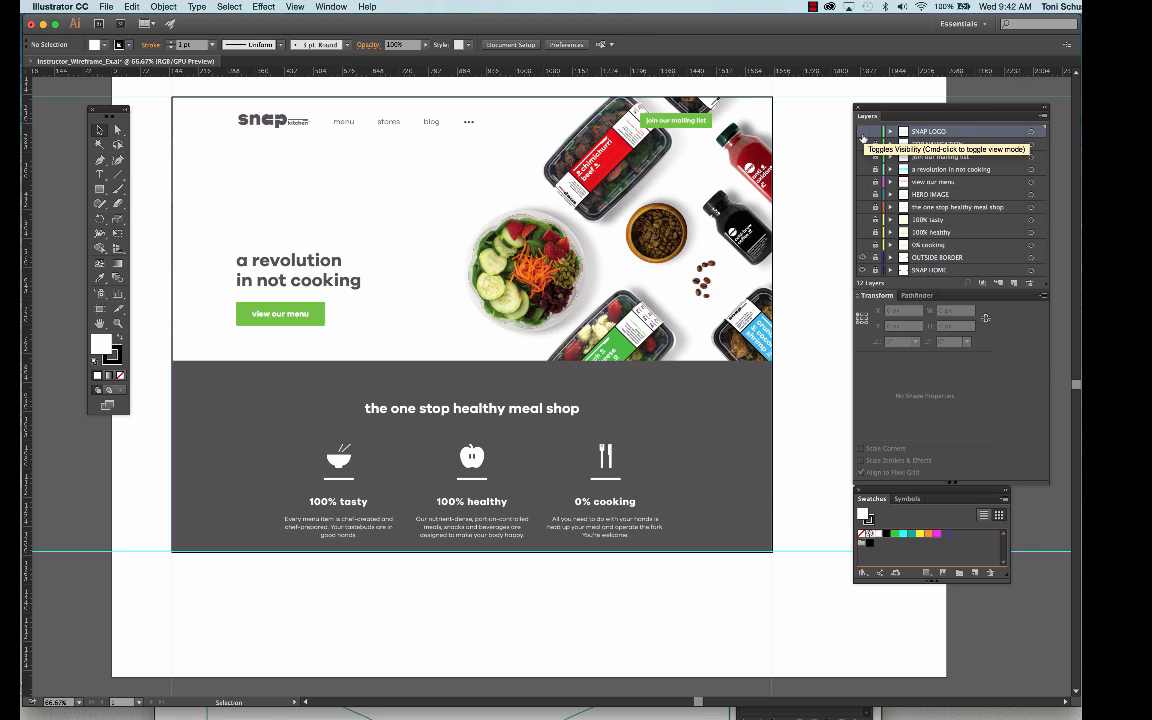
super+click(862, 133)
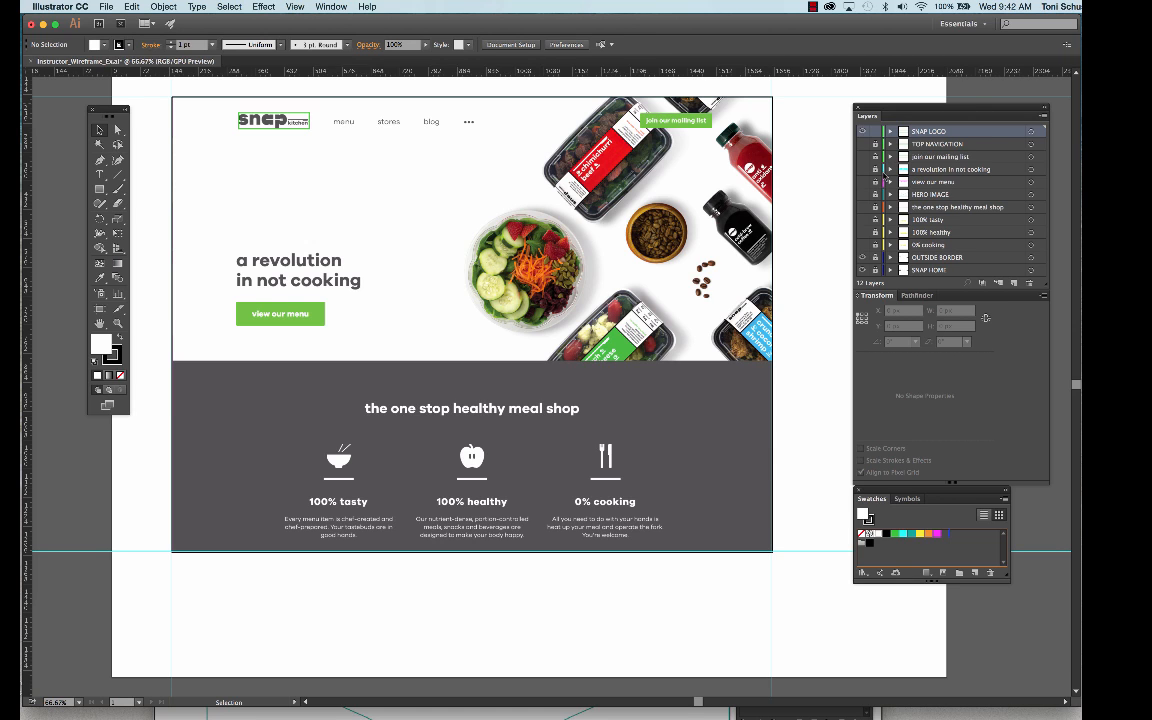
click(864, 171)
click(865, 197)
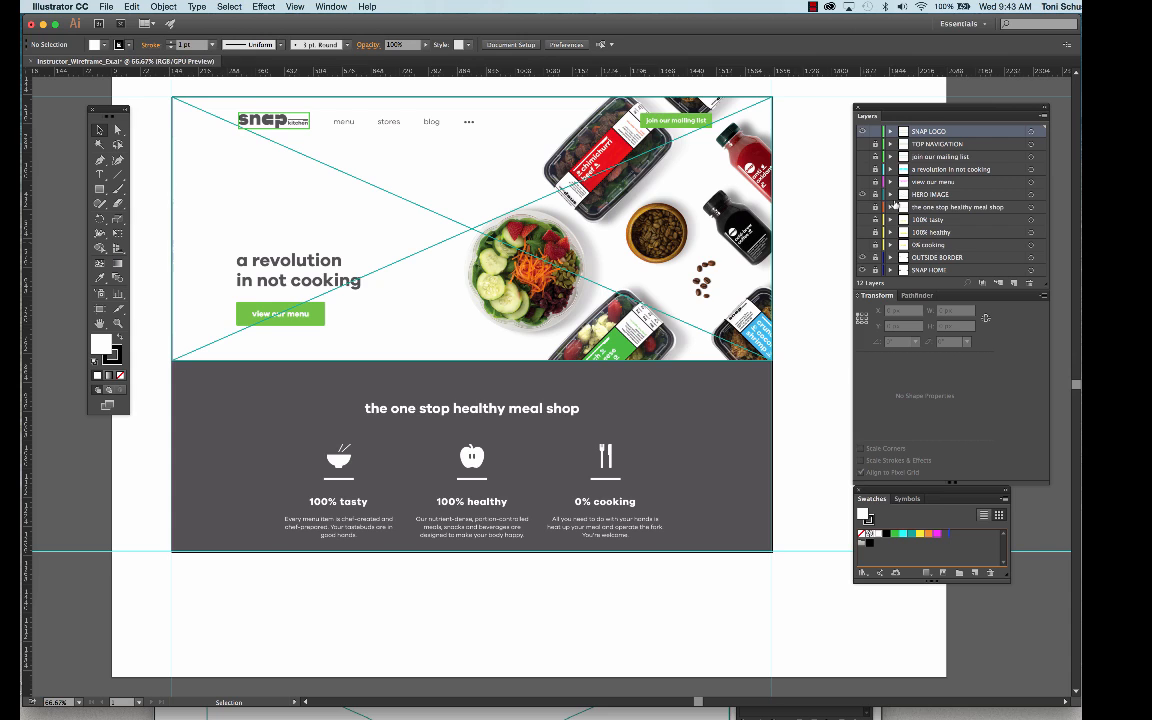
click(862, 195)
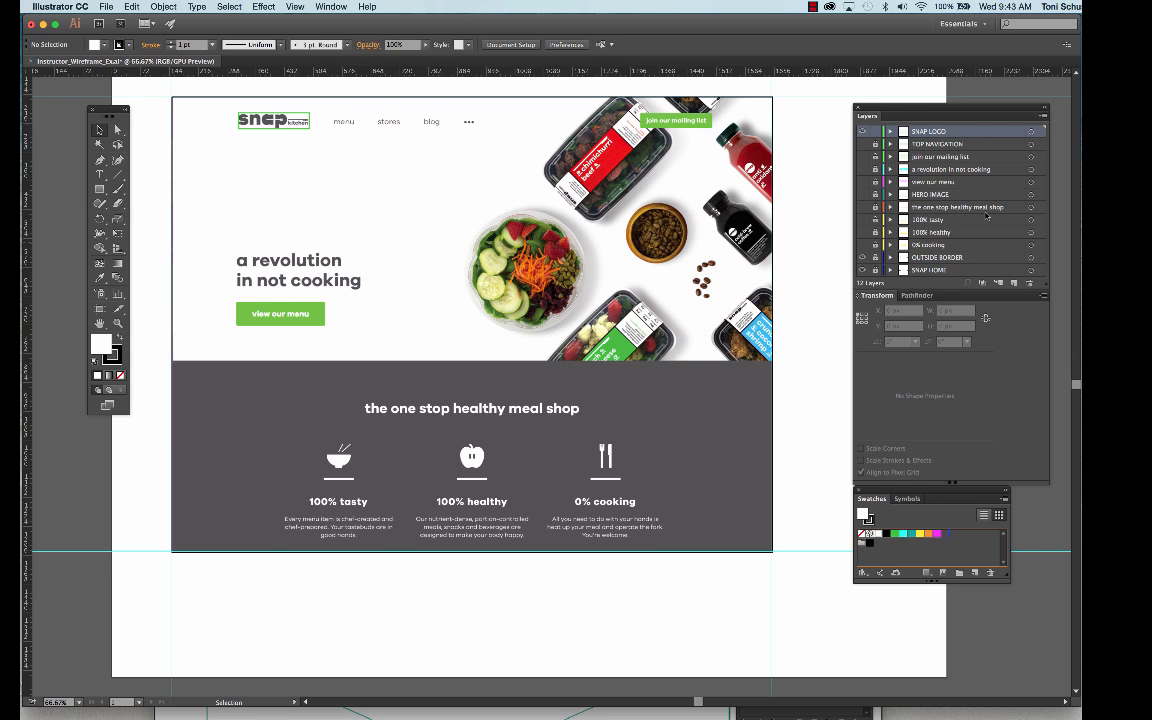
click(863, 209)
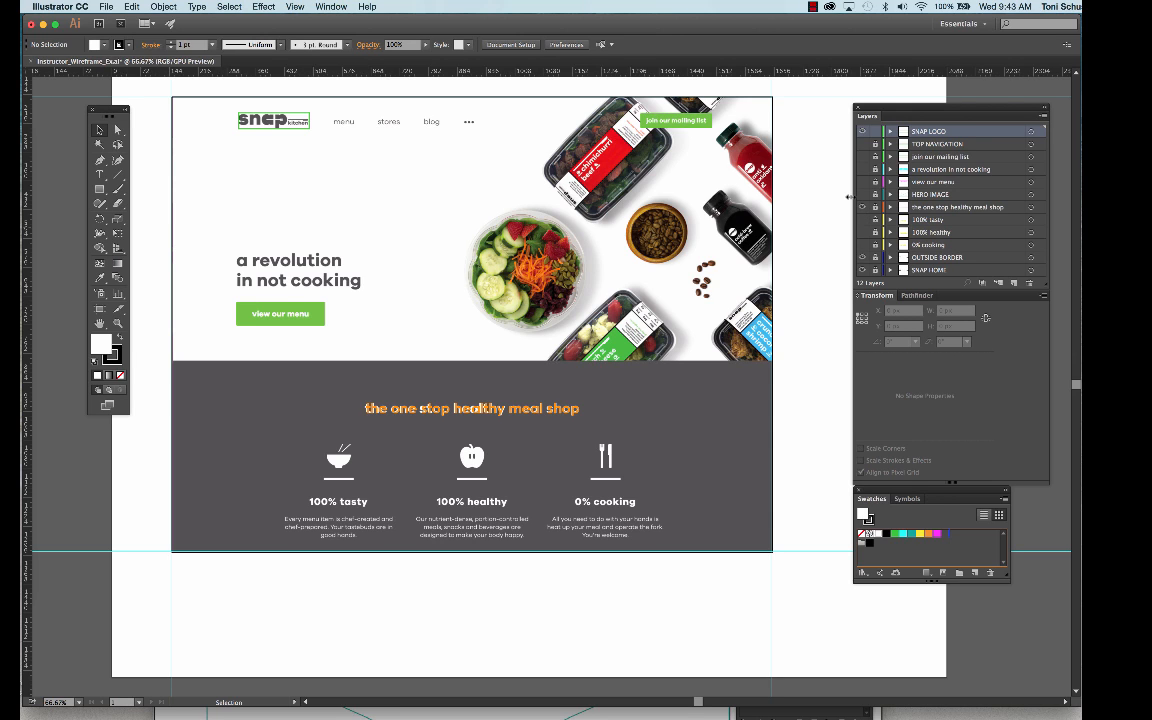
click(862, 207)
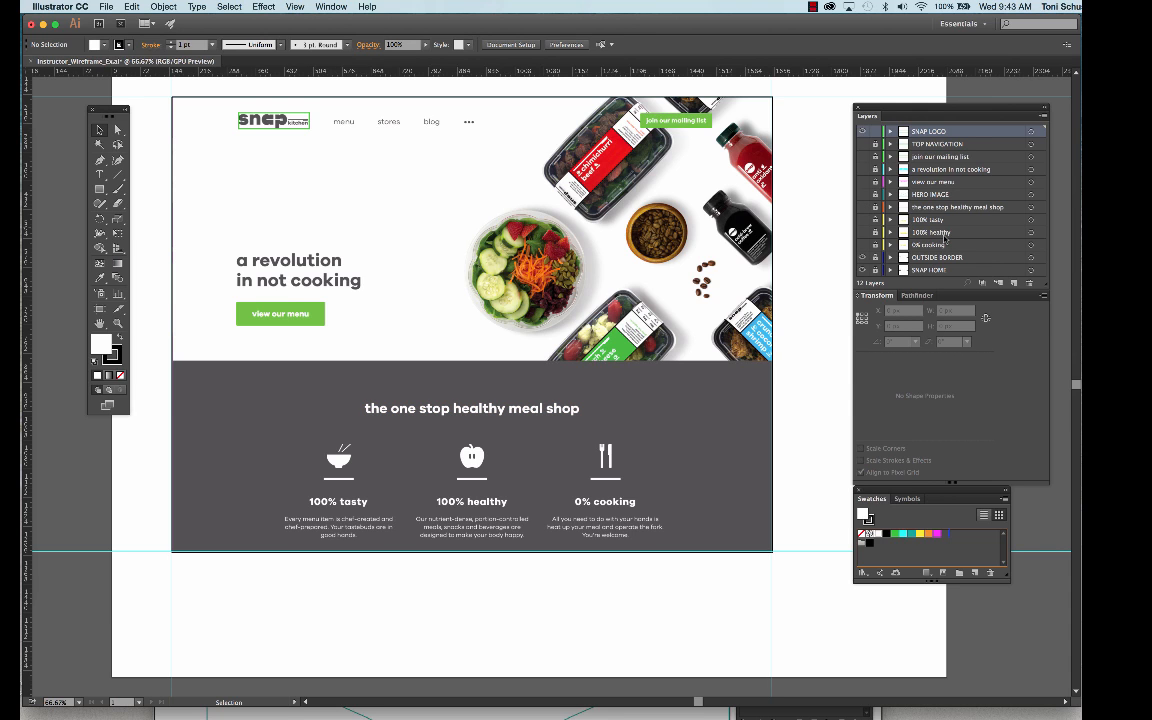
- Compare the 100% tasty, 100% healthy and 0% cooking boxes with the screenshot by showing and hiding their layers
click(862, 219)
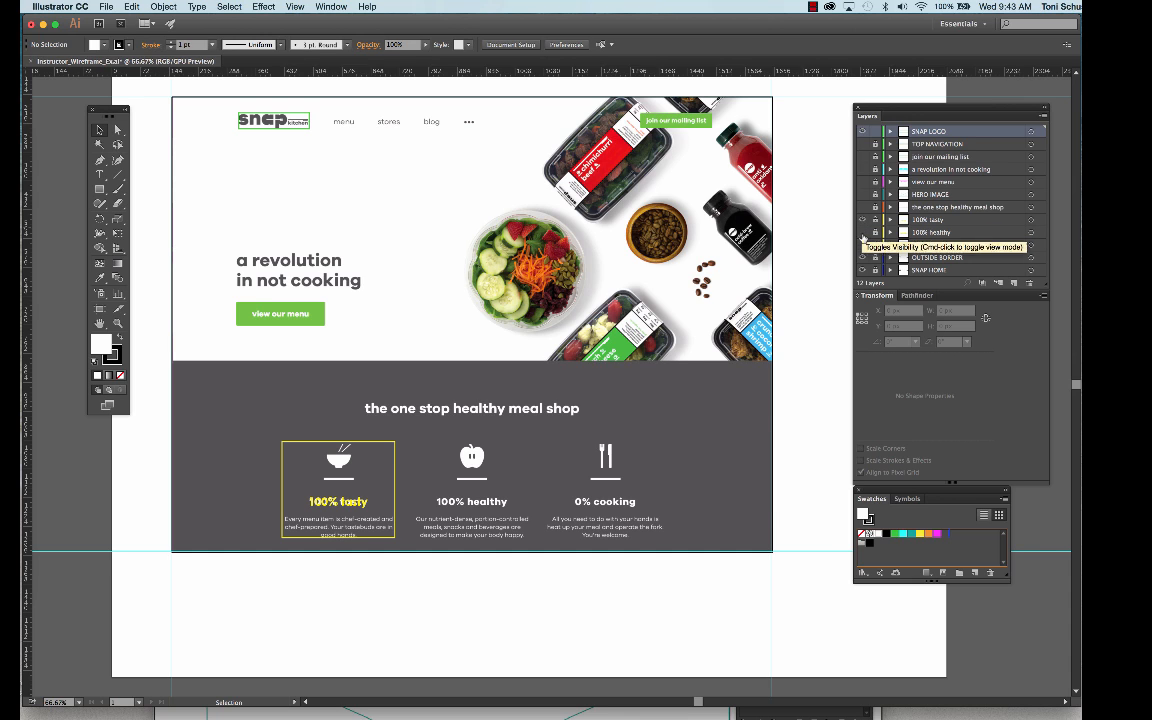
click(863, 232)
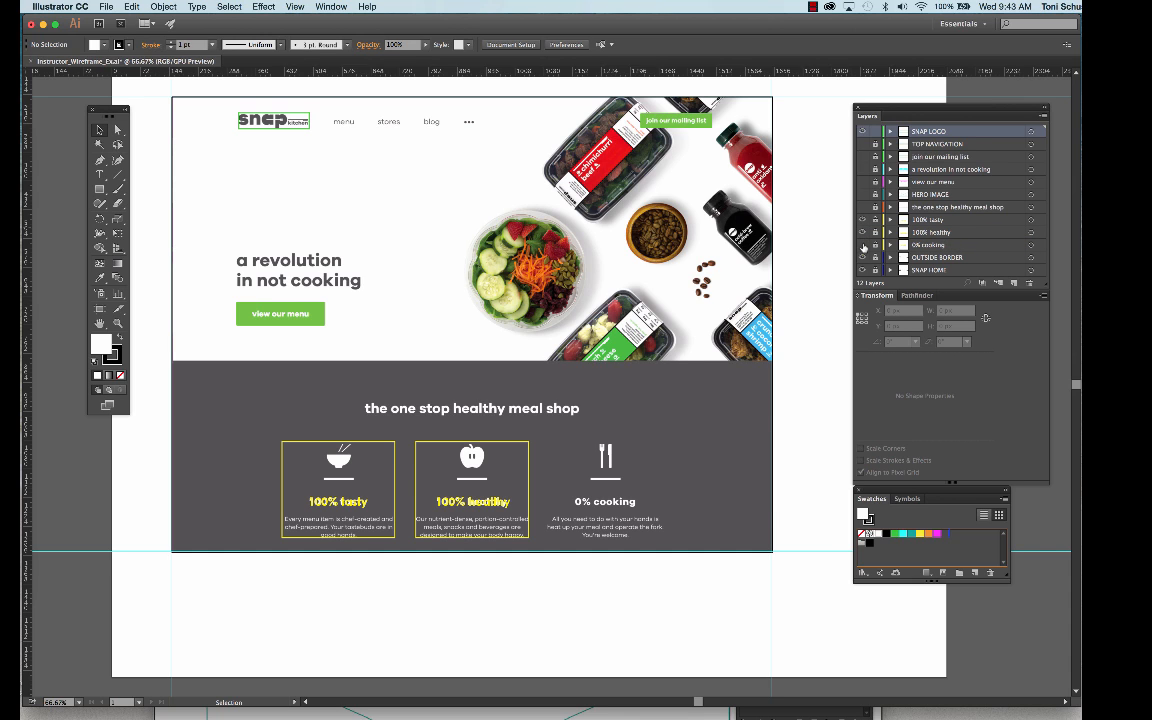
click(863, 245)
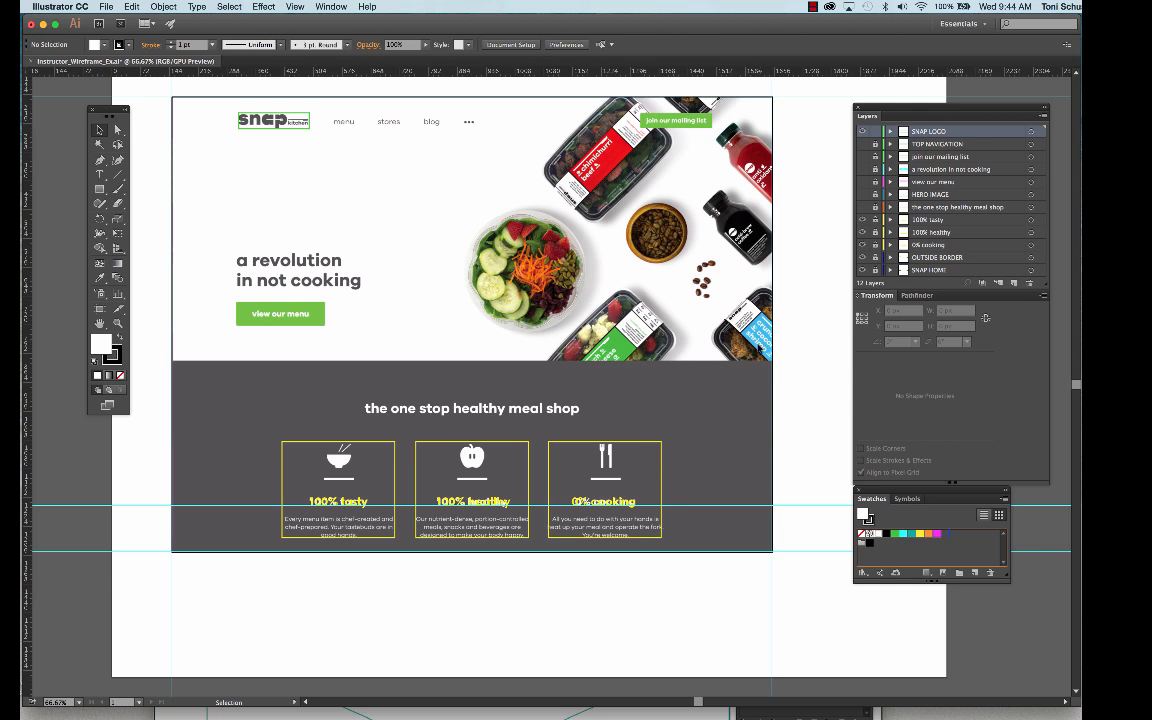
click(863, 245)
click(863, 232)
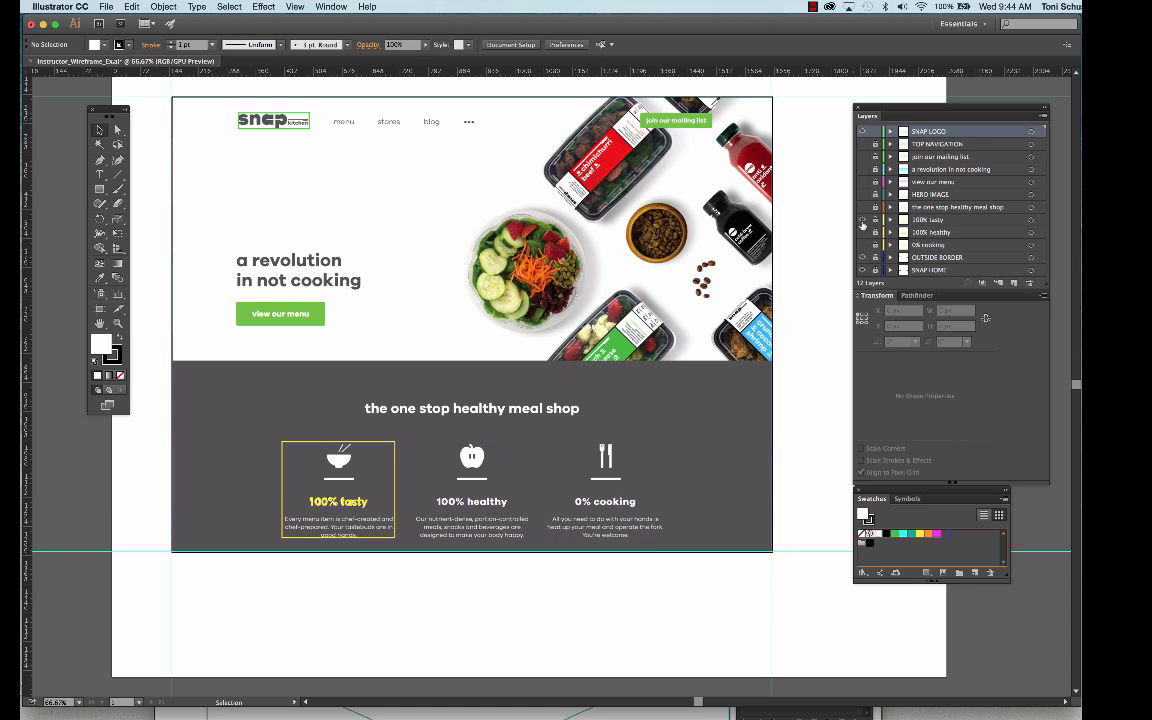
click(863, 221)
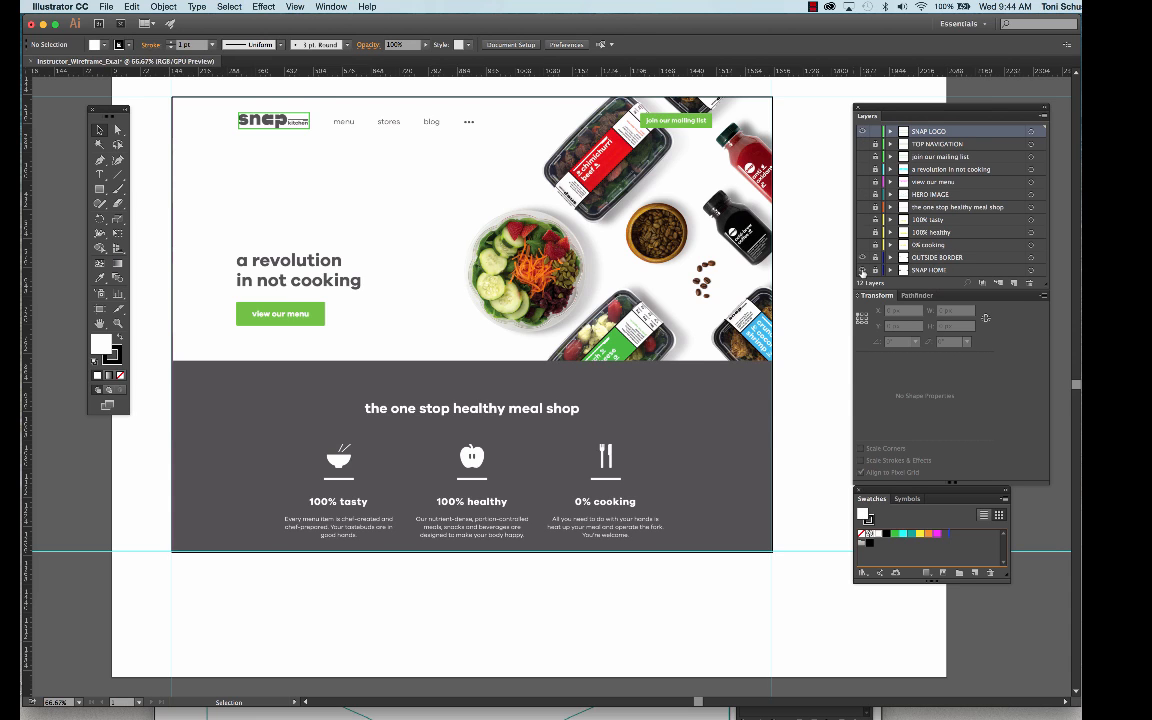
- Hide the SNAP HOME layer and show all wireframe layers from TOP NAVIGATION down to 0% cooking
click(862, 270)
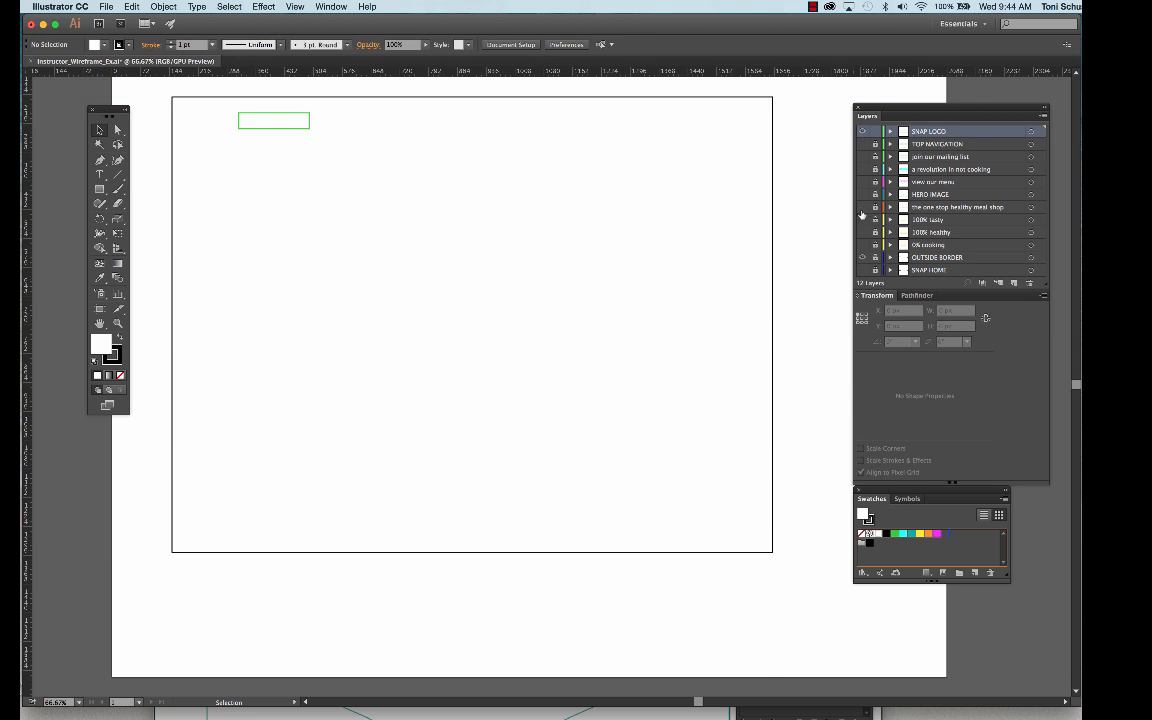
click(862, 144)
click(862, 157)
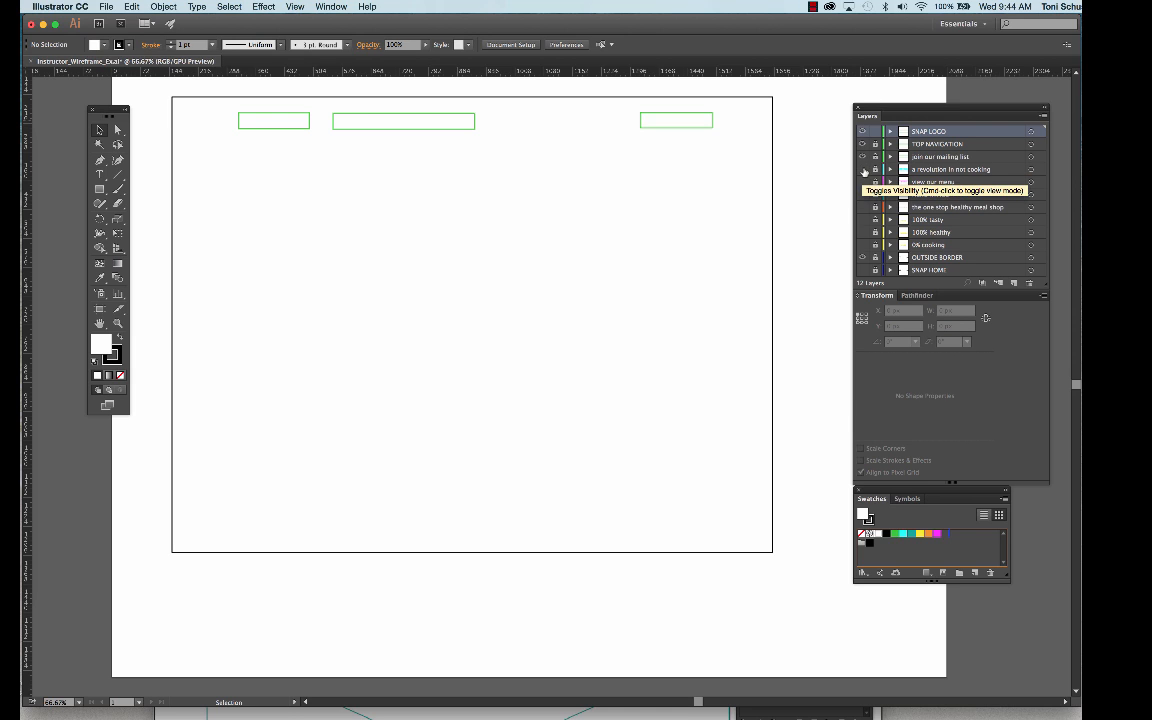
click(862, 169)
click(862, 182)
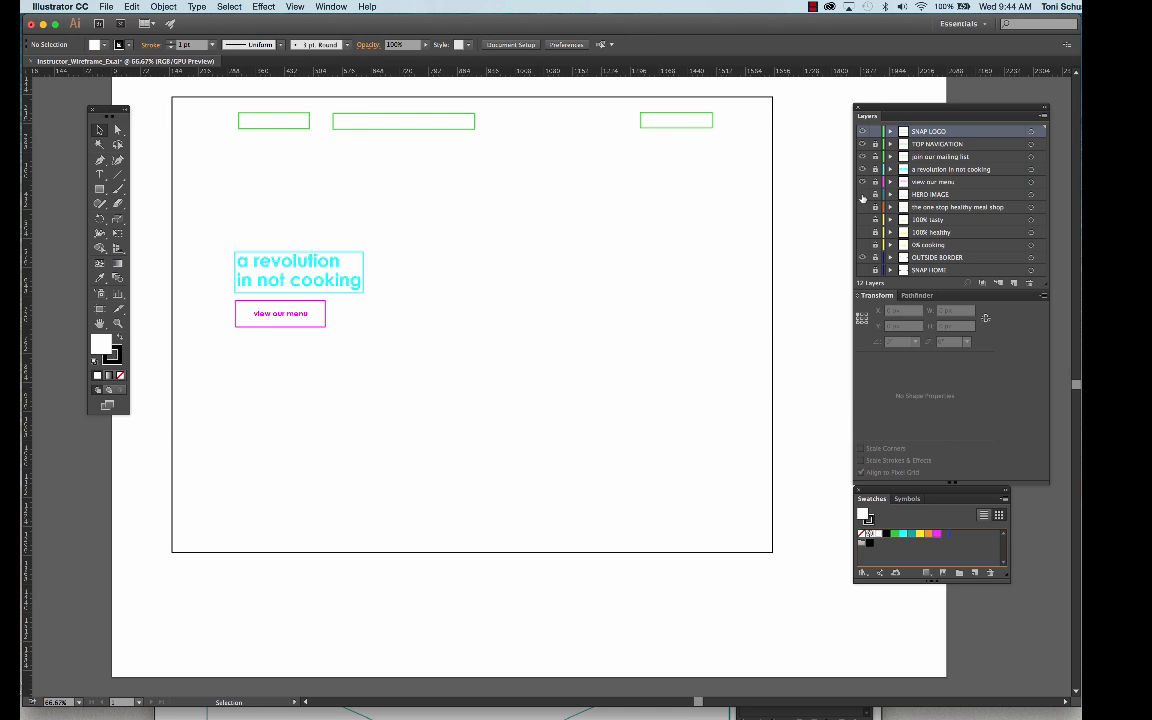
click(862, 194)
click(862, 207)
click(862, 220)
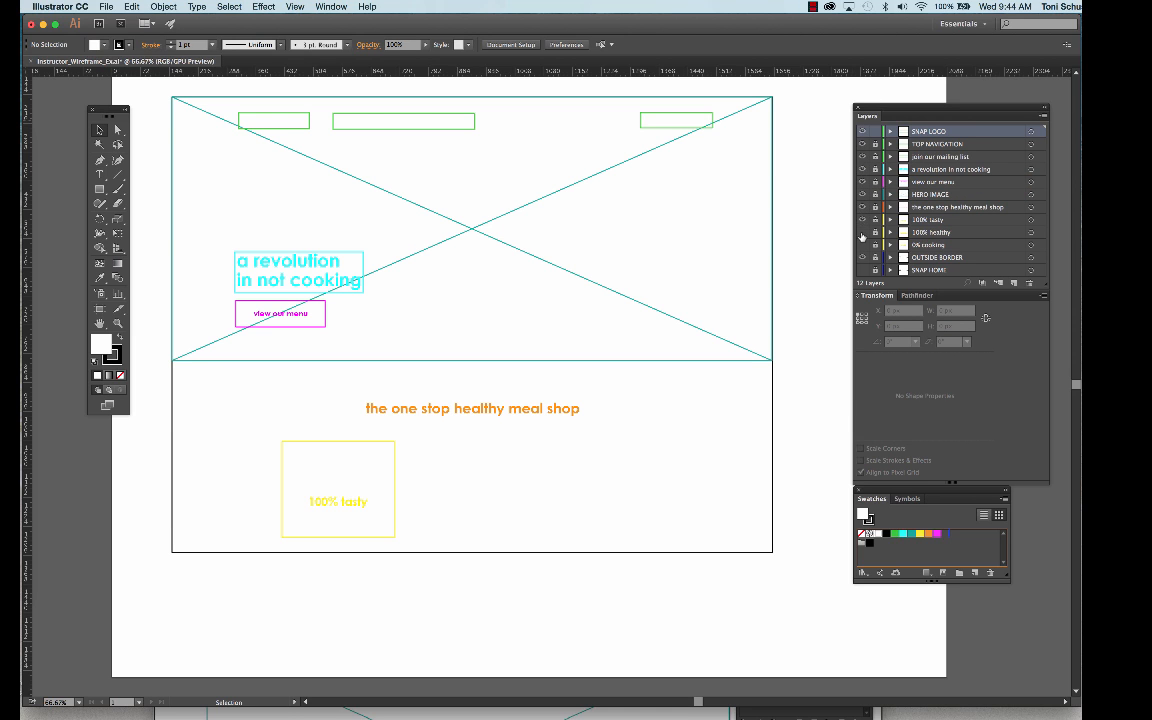
click(862, 232)
click(862, 245)
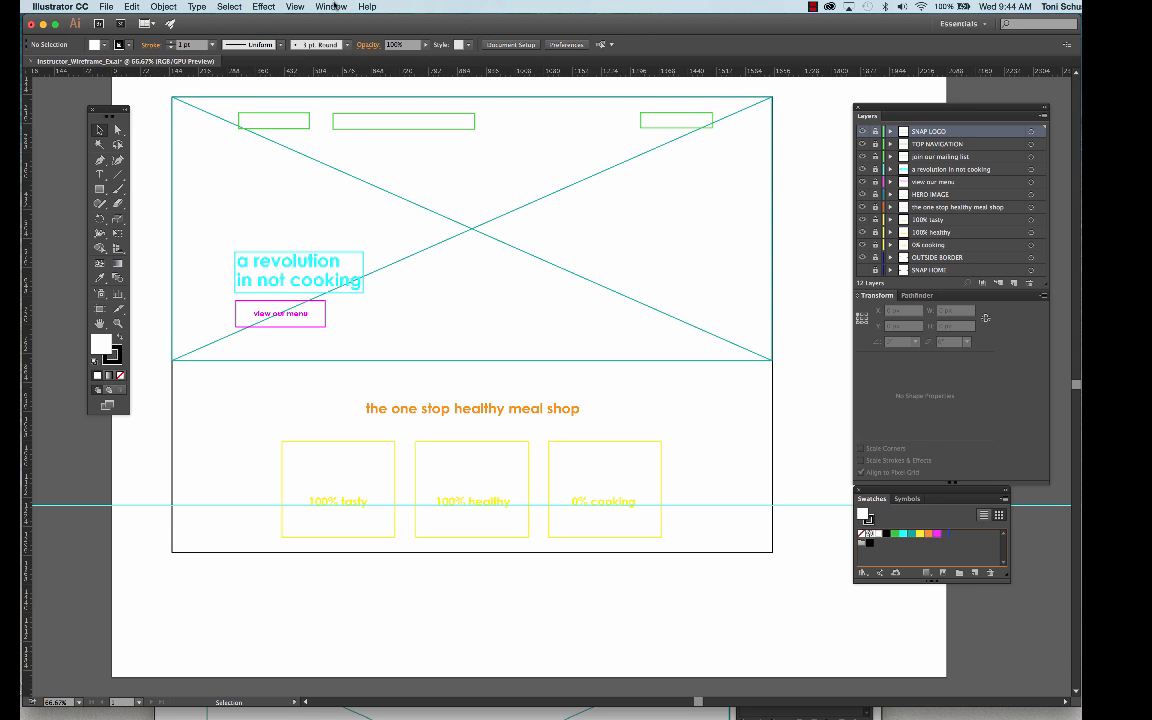
- Hide the guides to view the clean wireframe, and show them again
click(295, 7)
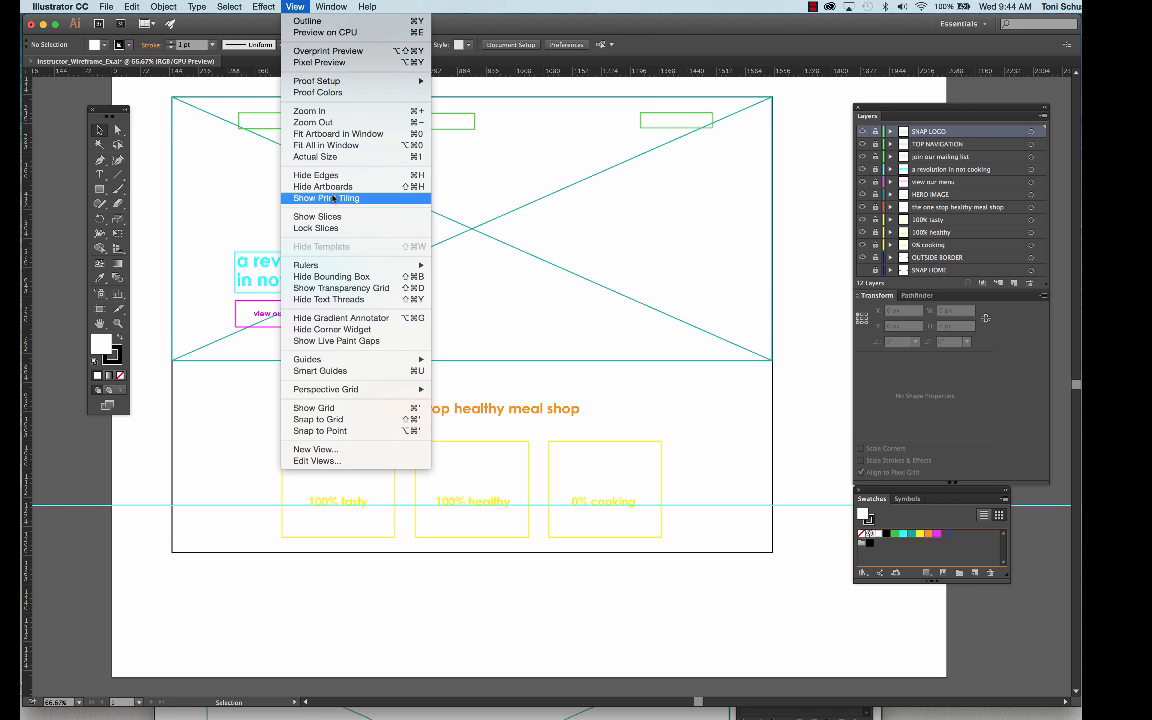
mouse_move(350, 362)
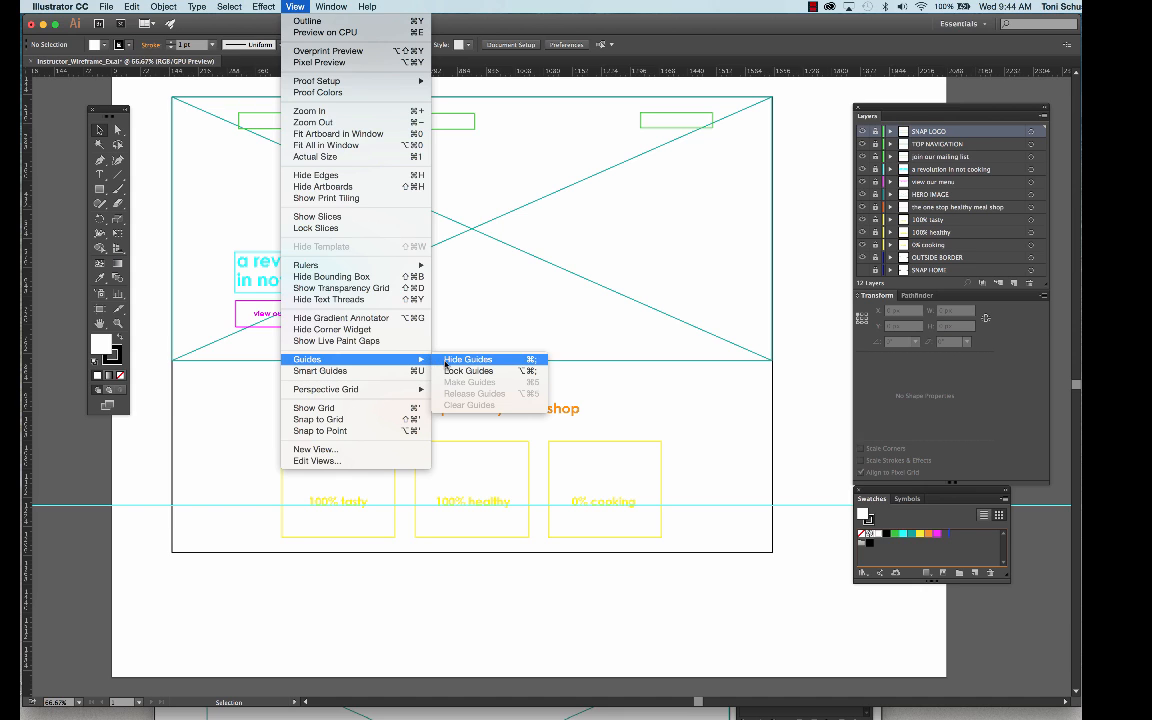
click(447, 360)
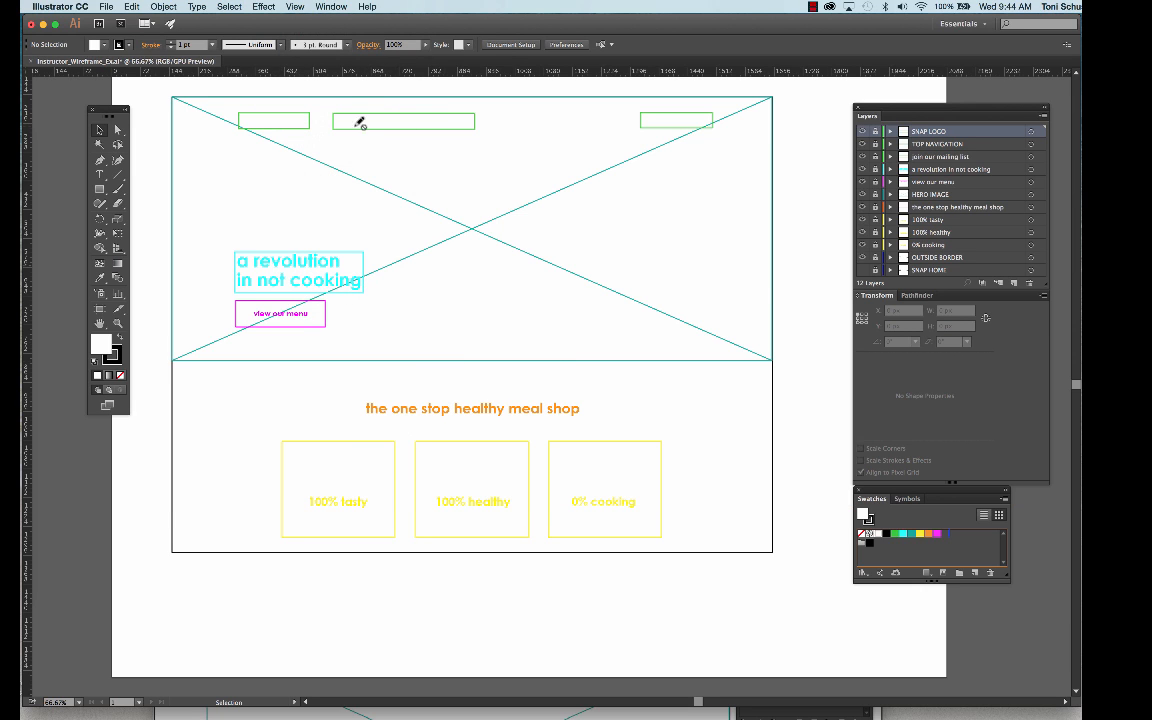
click(295, 7)
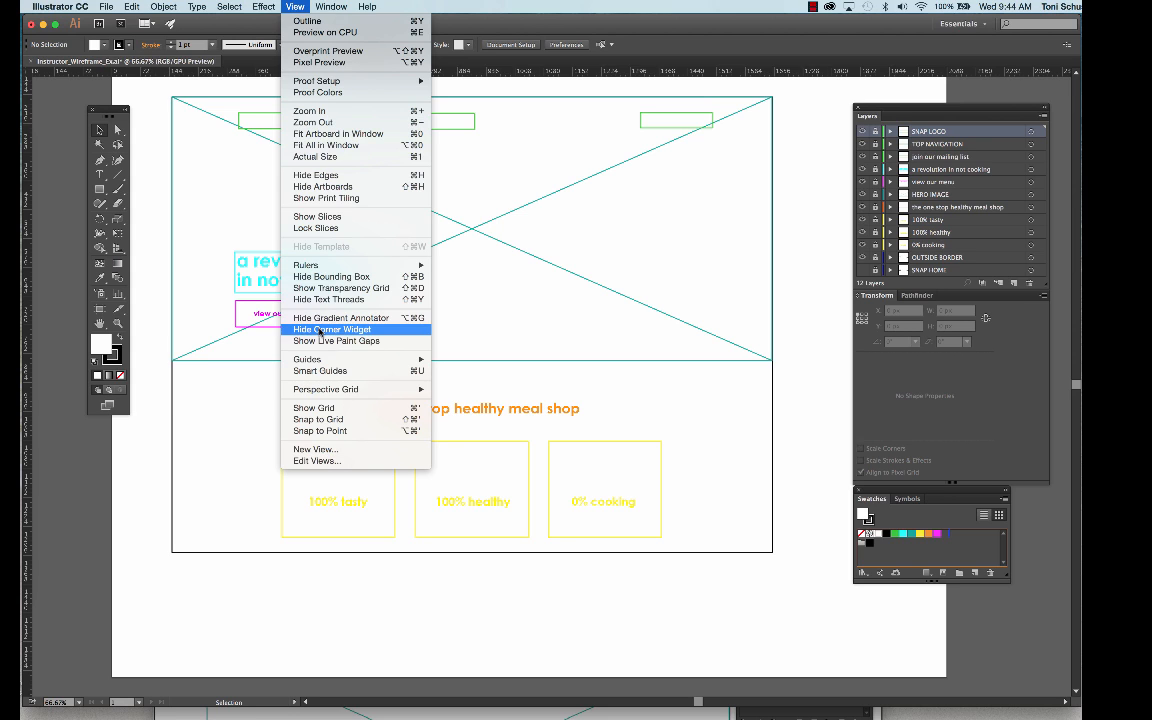
mouse_move(321, 362)
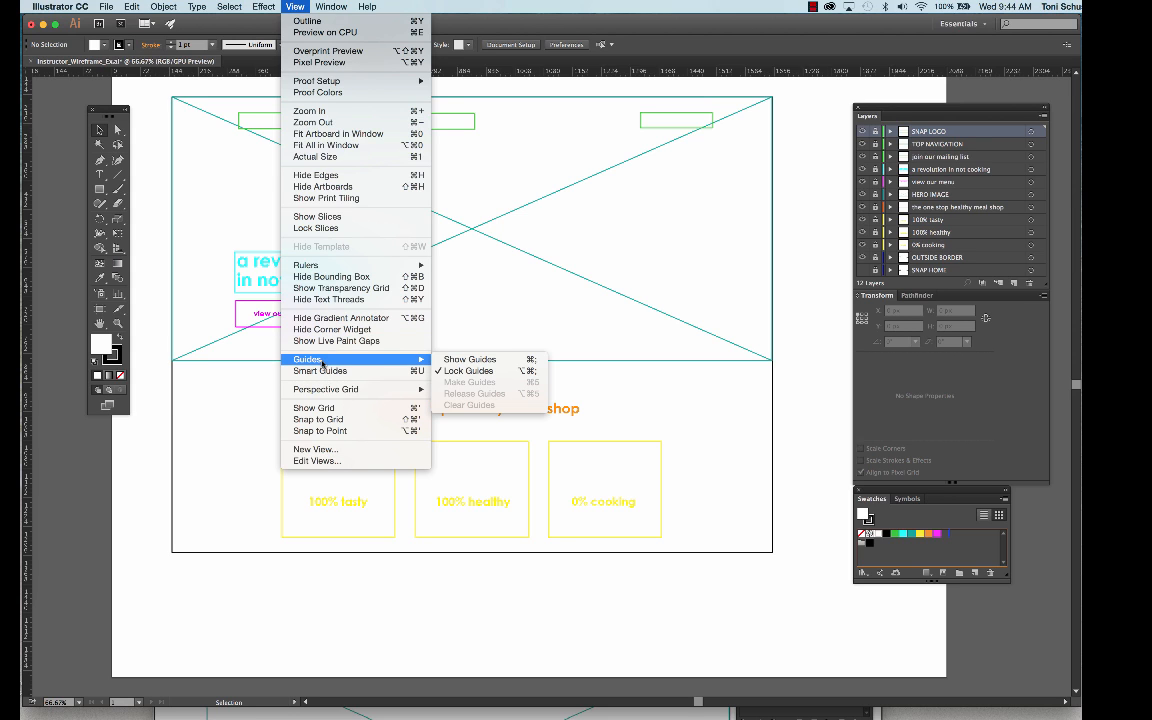
click(461, 359)
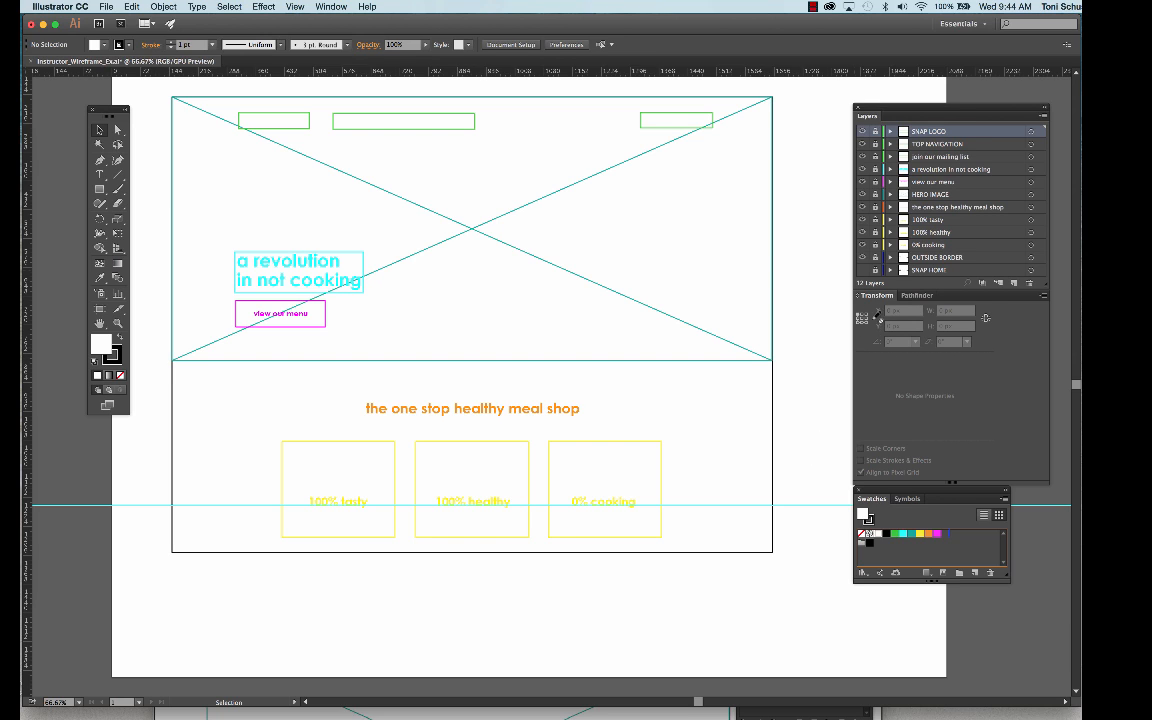
- Unlock the 0% cooking layer and place a horizontal guide along the top edge of the yellow boxes
click(876, 245)
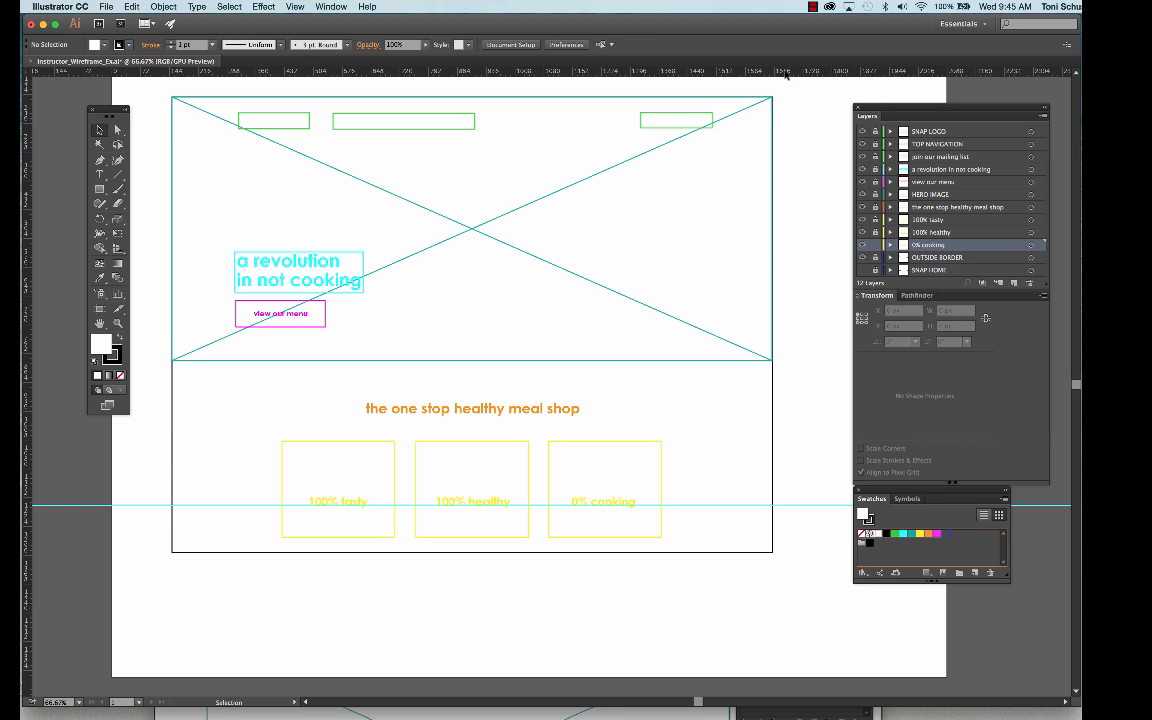
drag(786, 75, 791, 339)
drag(791, 435, 793, 444)
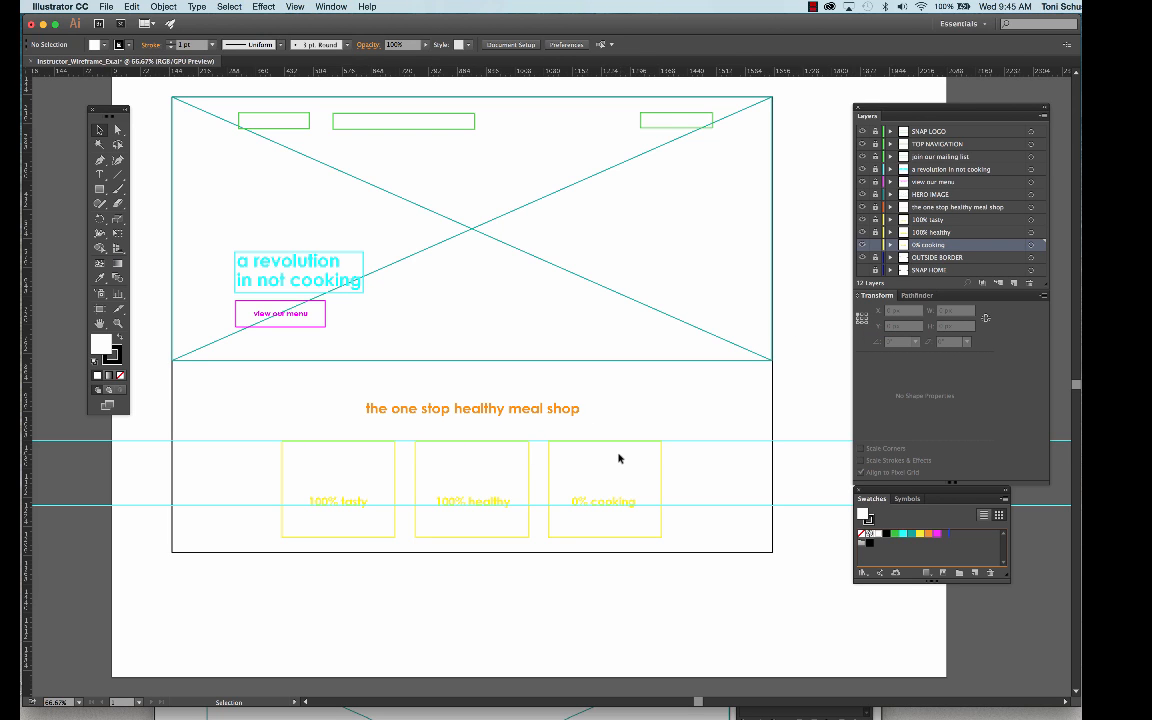
- Unlock the 100% healthy and 100% tasty layers and select each of the three yellow boxes to check their vertical alignment
click(549, 464)
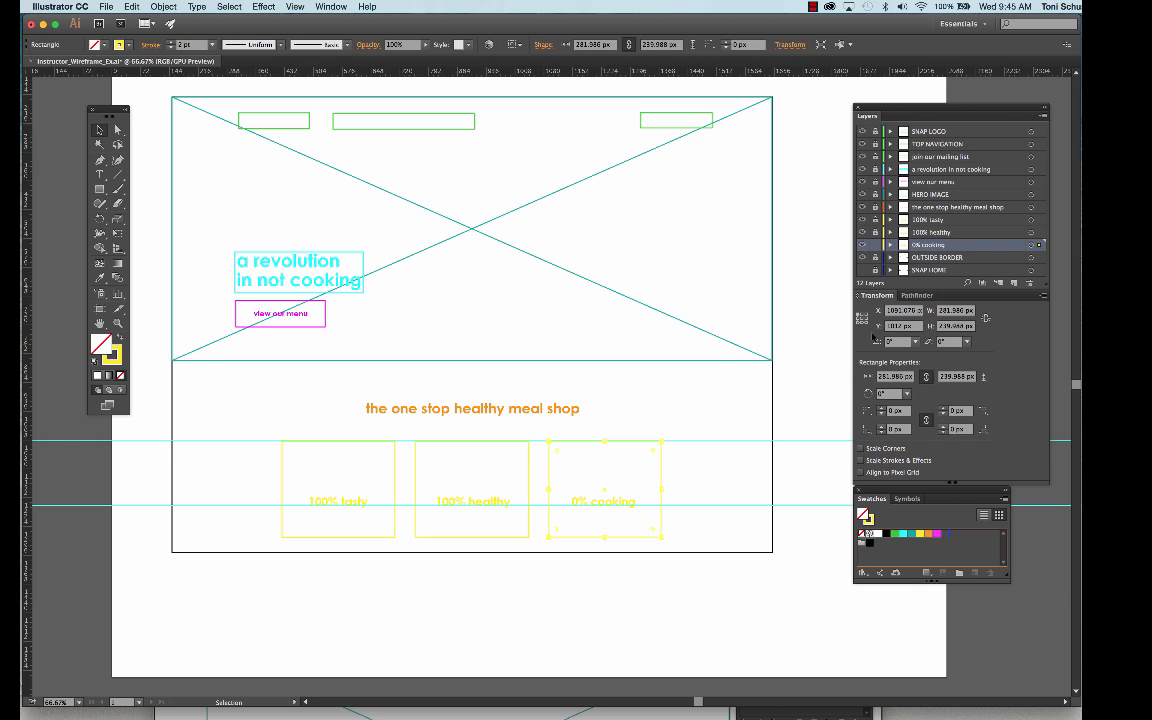
click(925, 232)
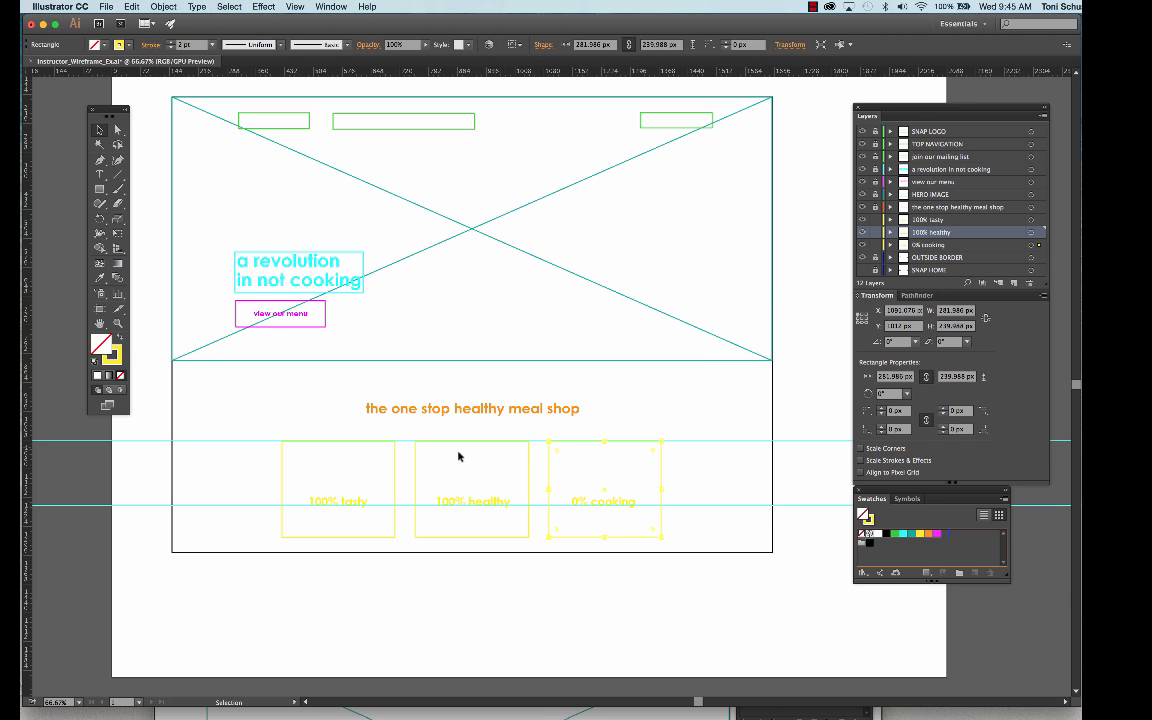
click(418, 459)
click(283, 468)
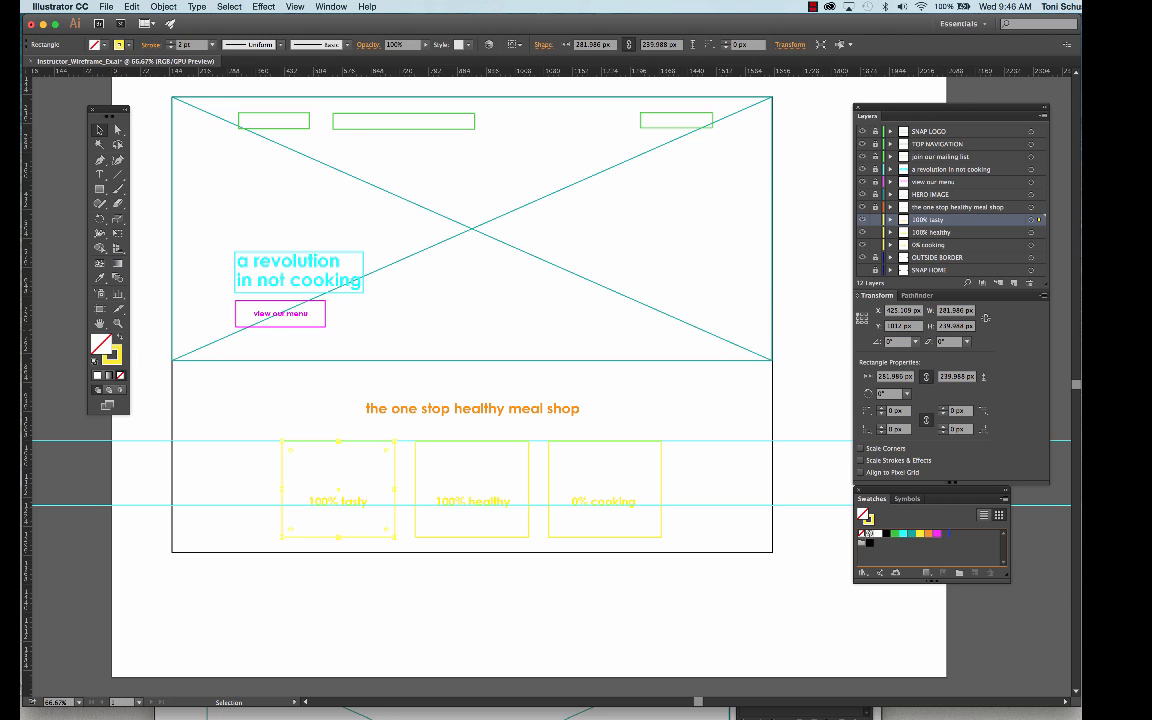
click(256, 473)
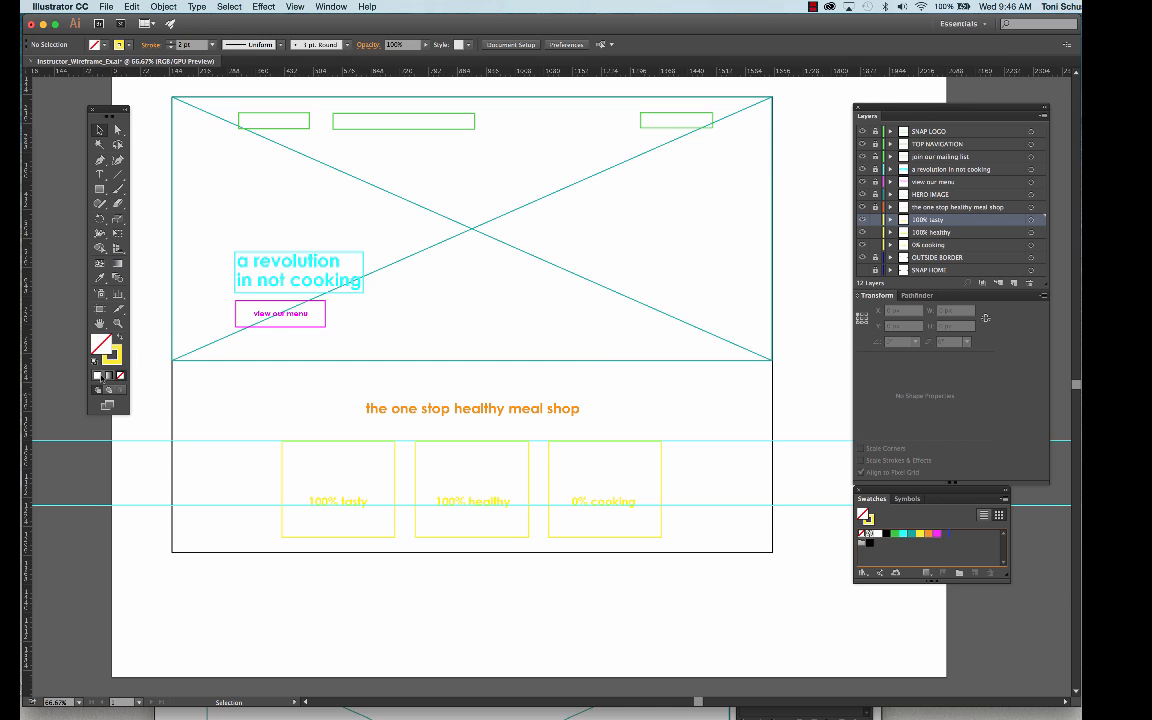
- Unlock the guides to make the one along the top edges of the yellow boxes editable
click(116, 323)
click(303, 437)
click(630, 400)
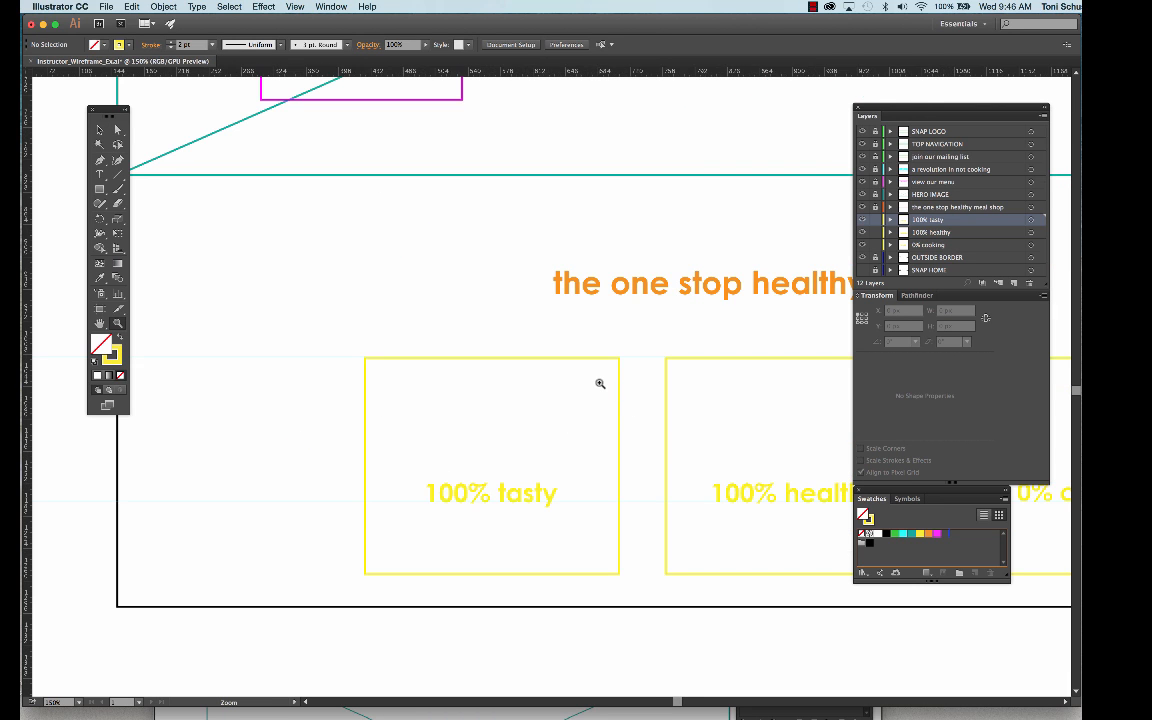
click(599, 381)
click(599, 383)
click(599, 383)
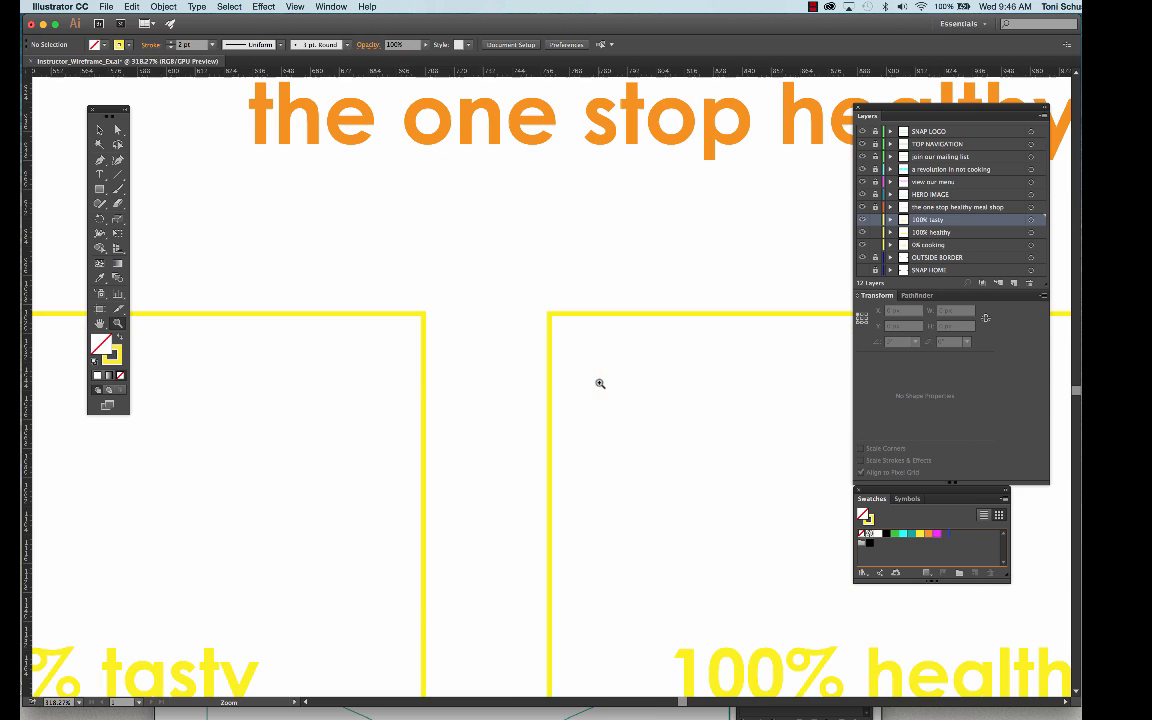
click(99, 130)
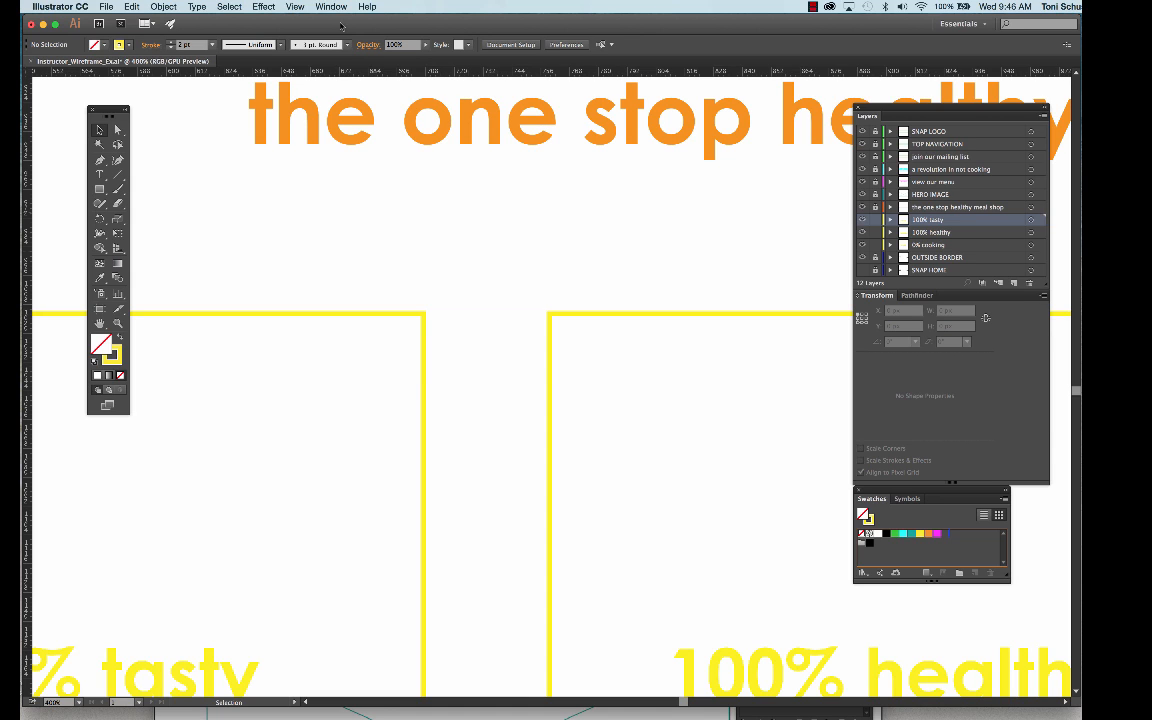
click(295, 8)
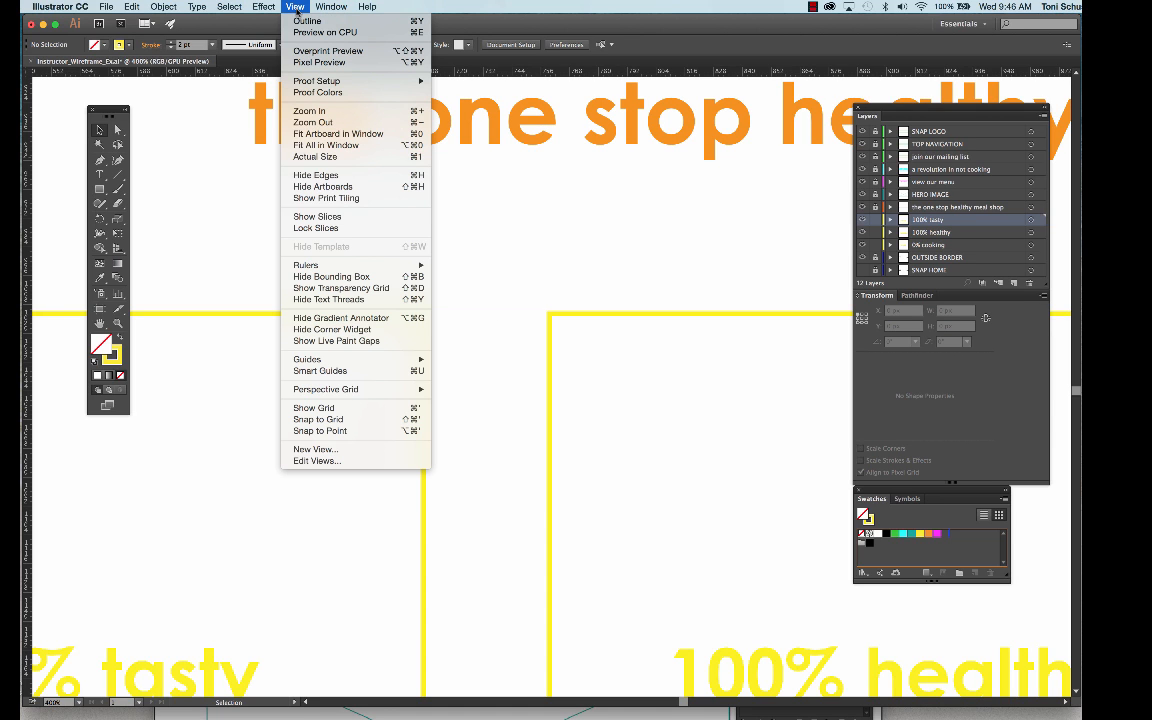
mouse_move(428, 360)
click(452, 377)
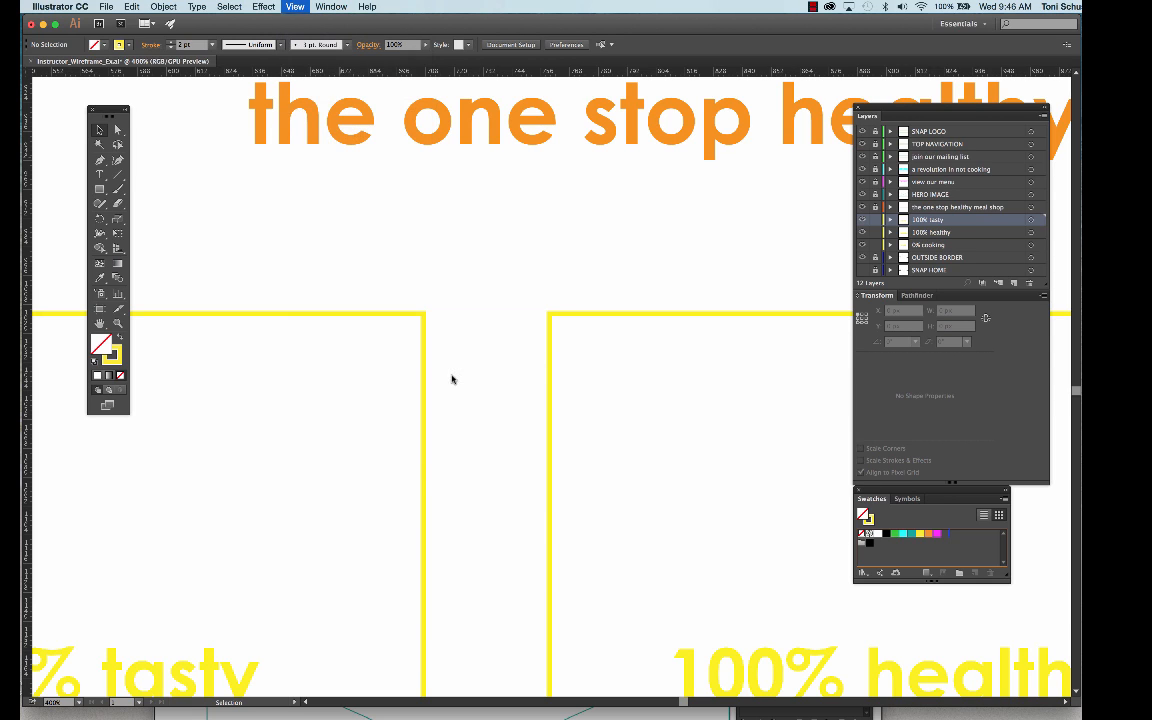
- Select the upper horizontal guide and adjust its Y value to line it up with the yellow boxes' top edges
click(489, 313)
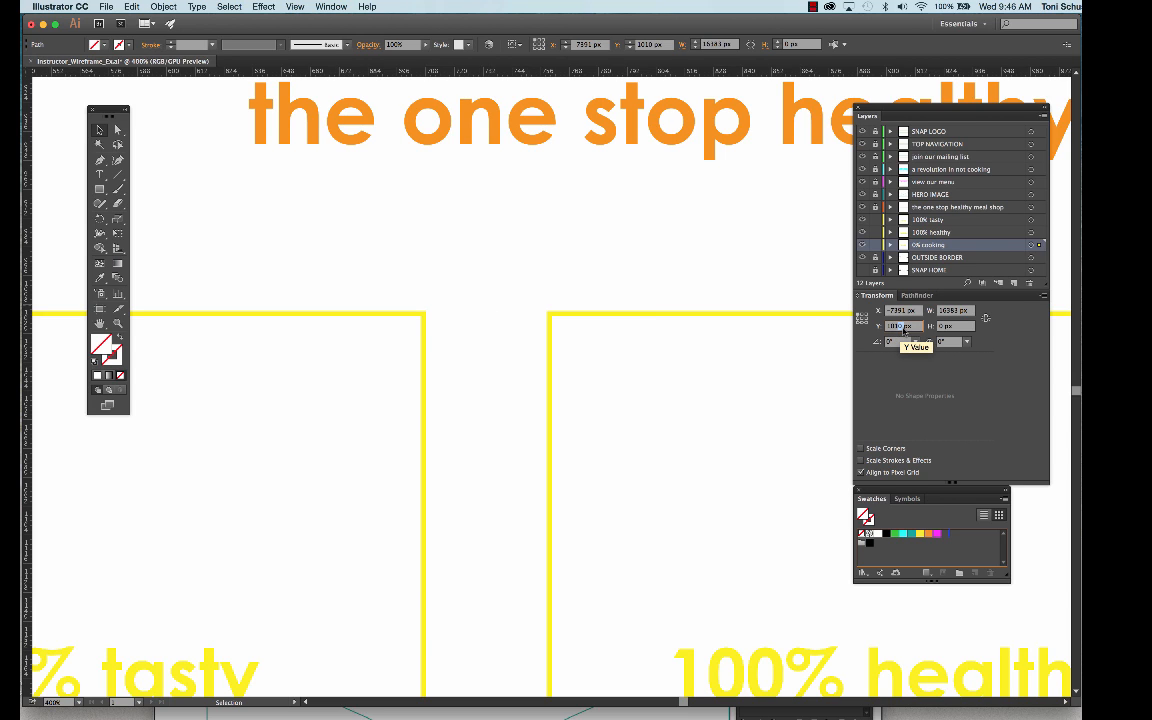
drag(898, 328, 902, 328)
text(7)
click(517, 283)
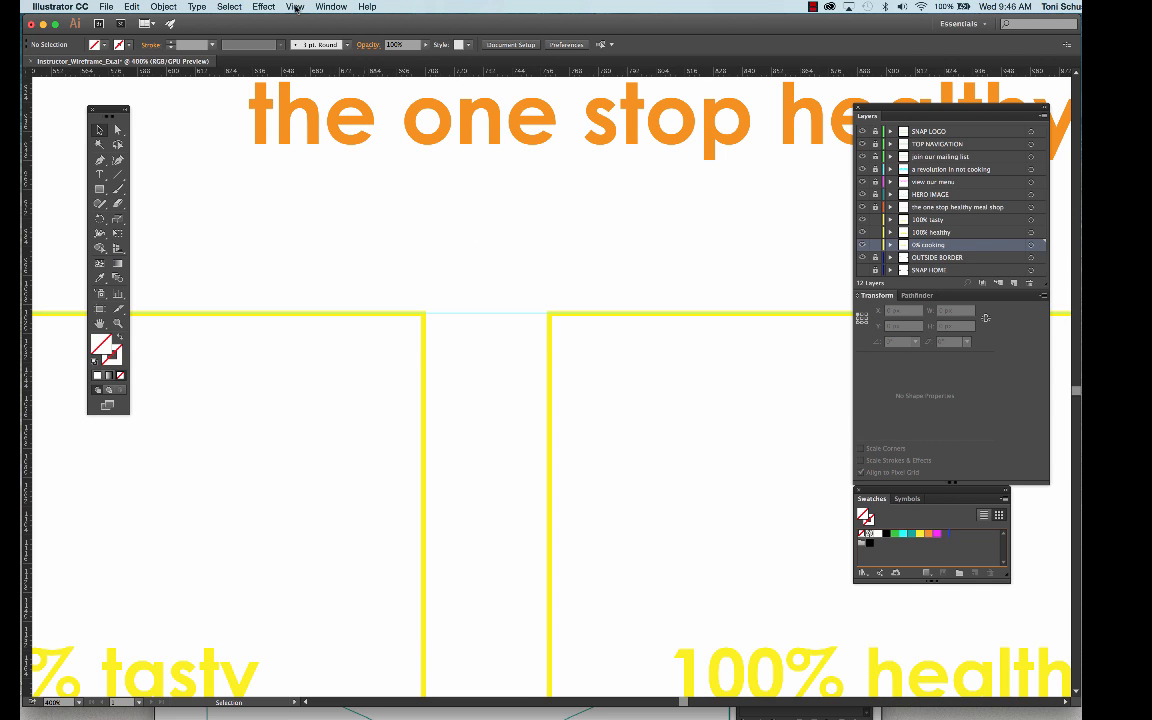
- Lock the guides in place
click(295, 7)
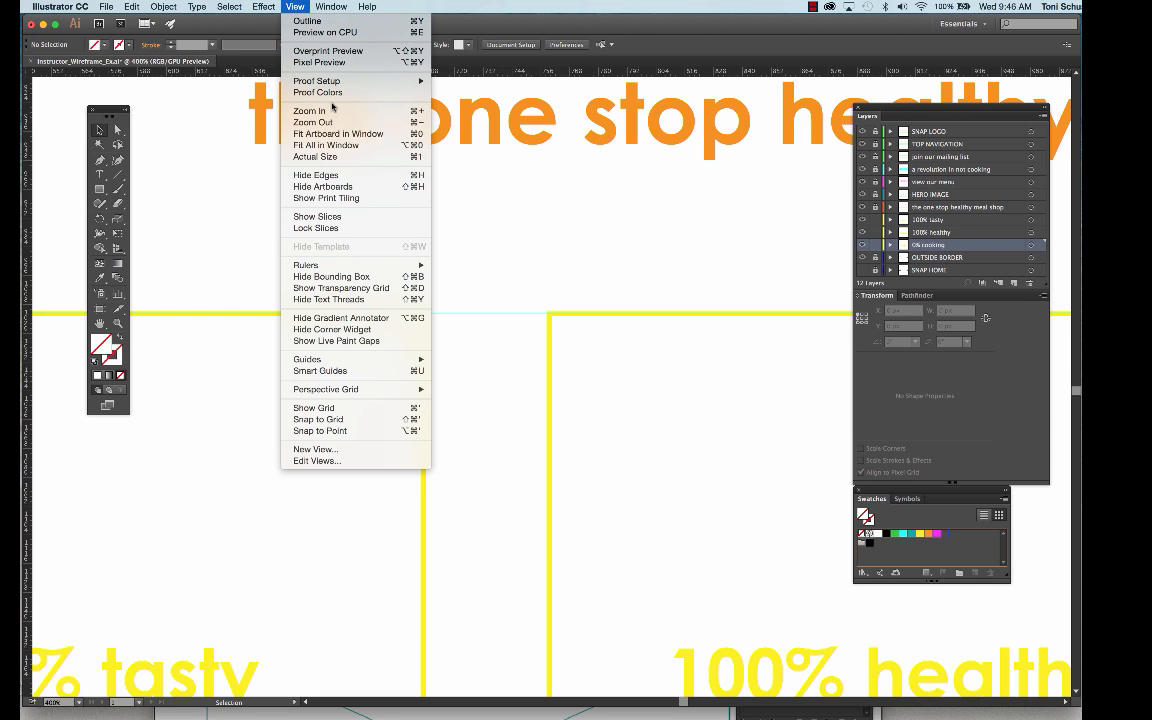
mouse_move(367, 363)
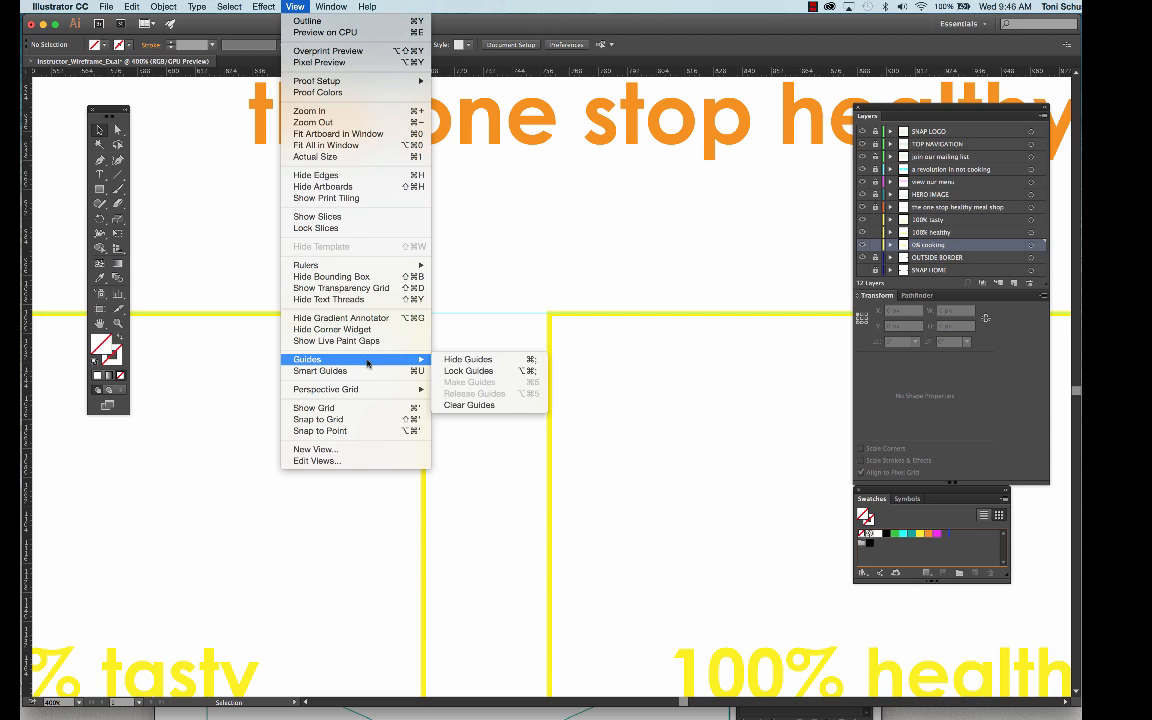
click(452, 370)
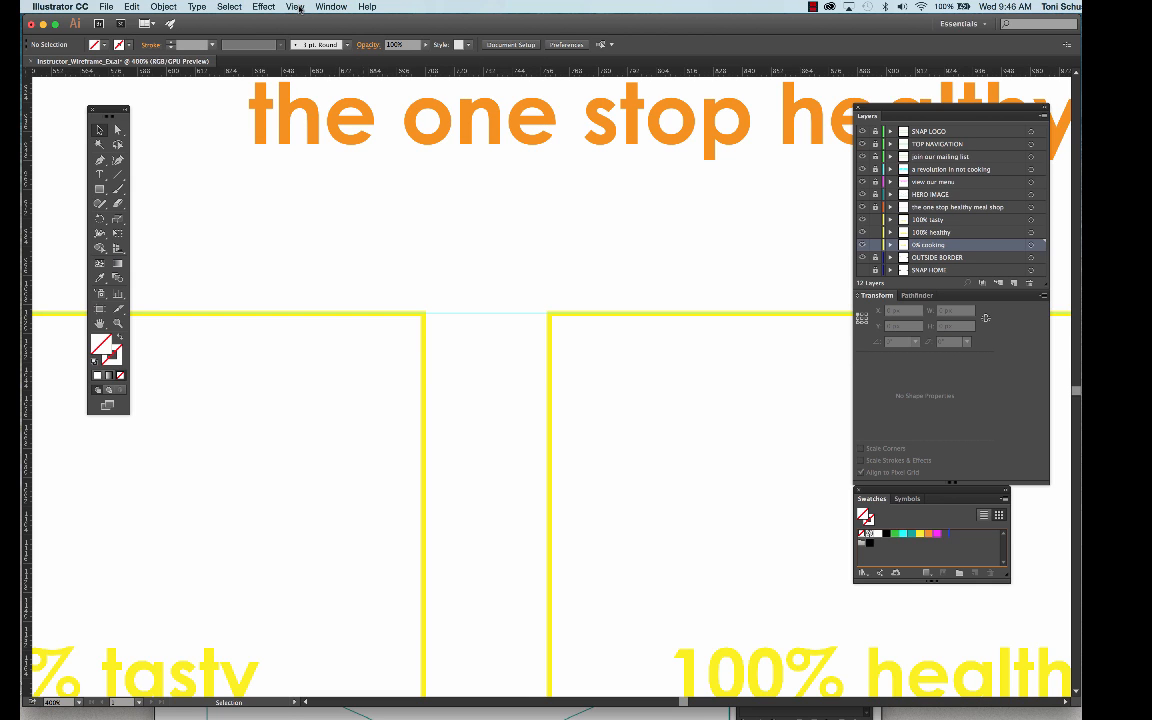
- Zoom out to view the whole wireframe and examine the yellow boxes against the guides
click(297, 7)
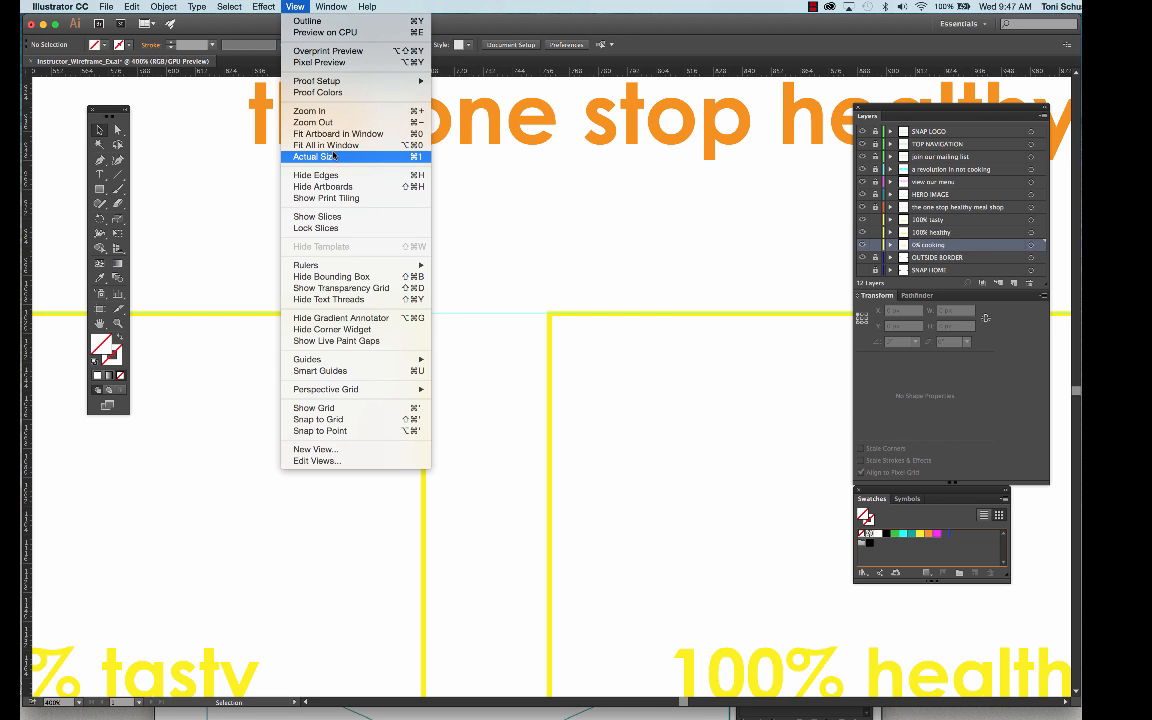
click(330, 122)
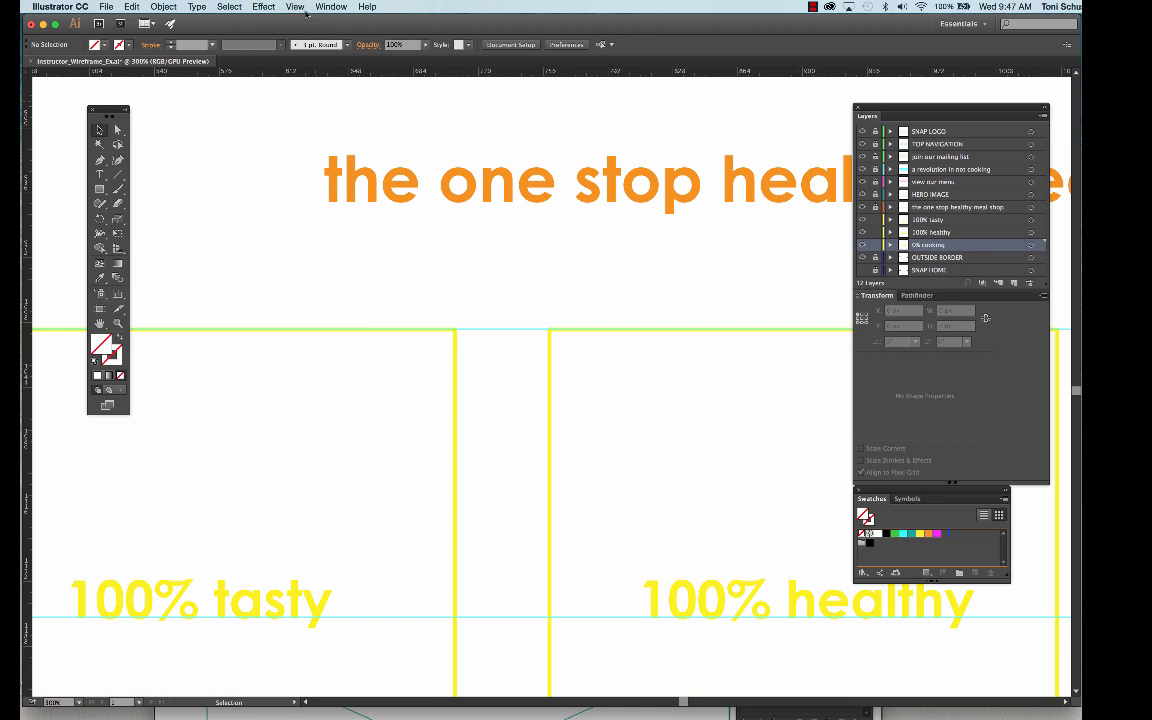
click(300, 9)
click(320, 123)
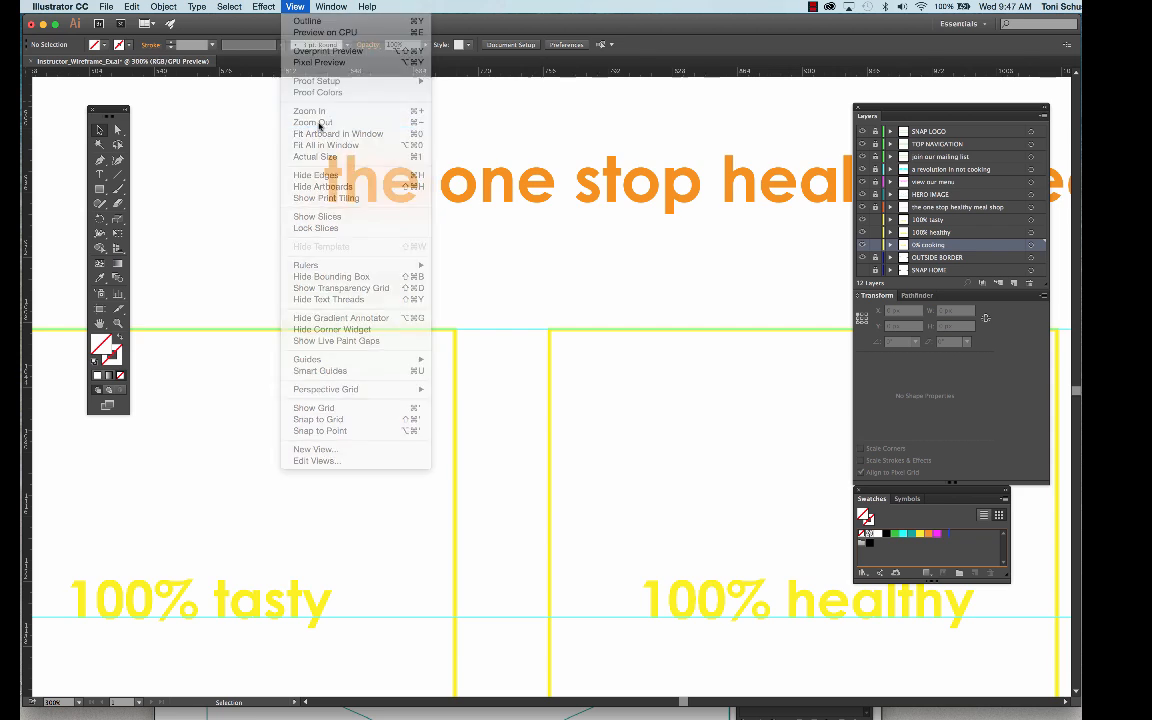
click(295, 7)
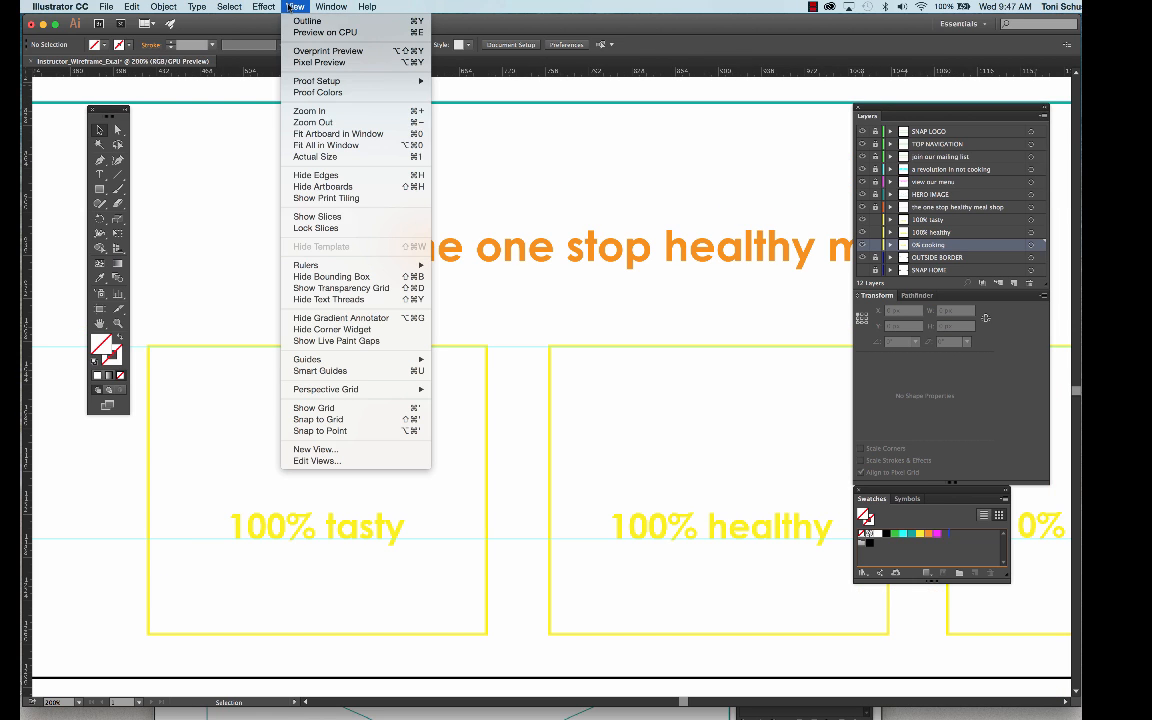
click(329, 158)
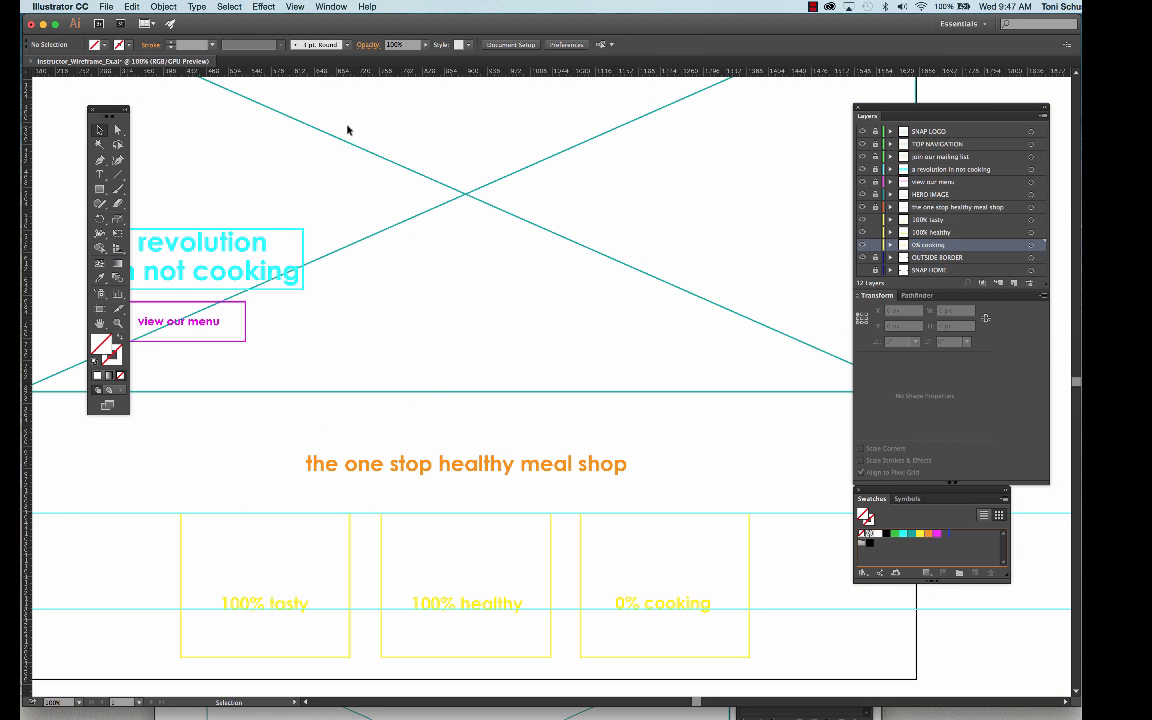
click(295, 7)
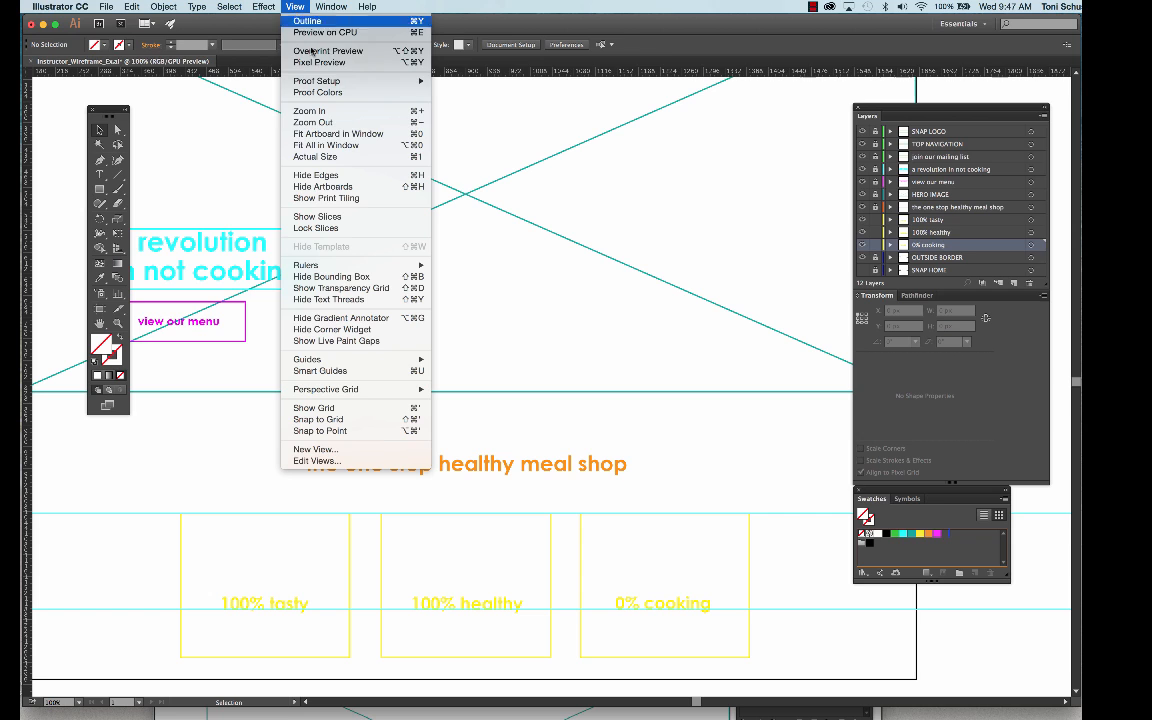
click(326, 125)
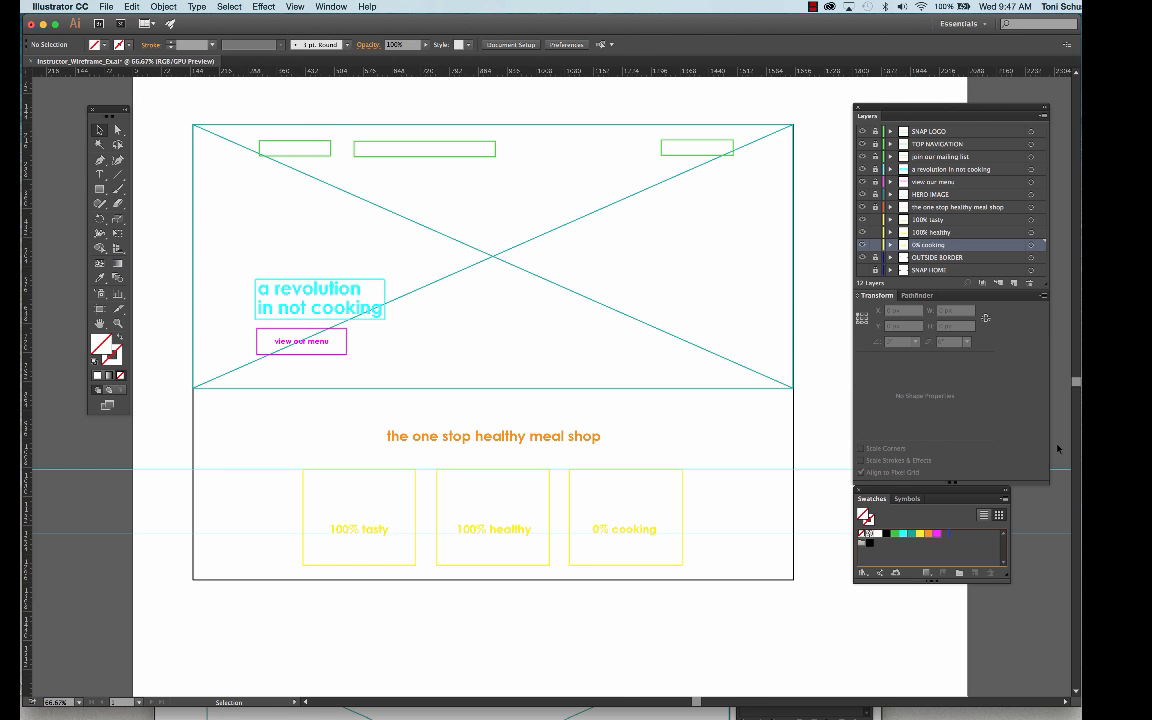
- Switch to the SNAP_helpFile window in Preview and move it fully into view over the wireframe
click(686, 710)
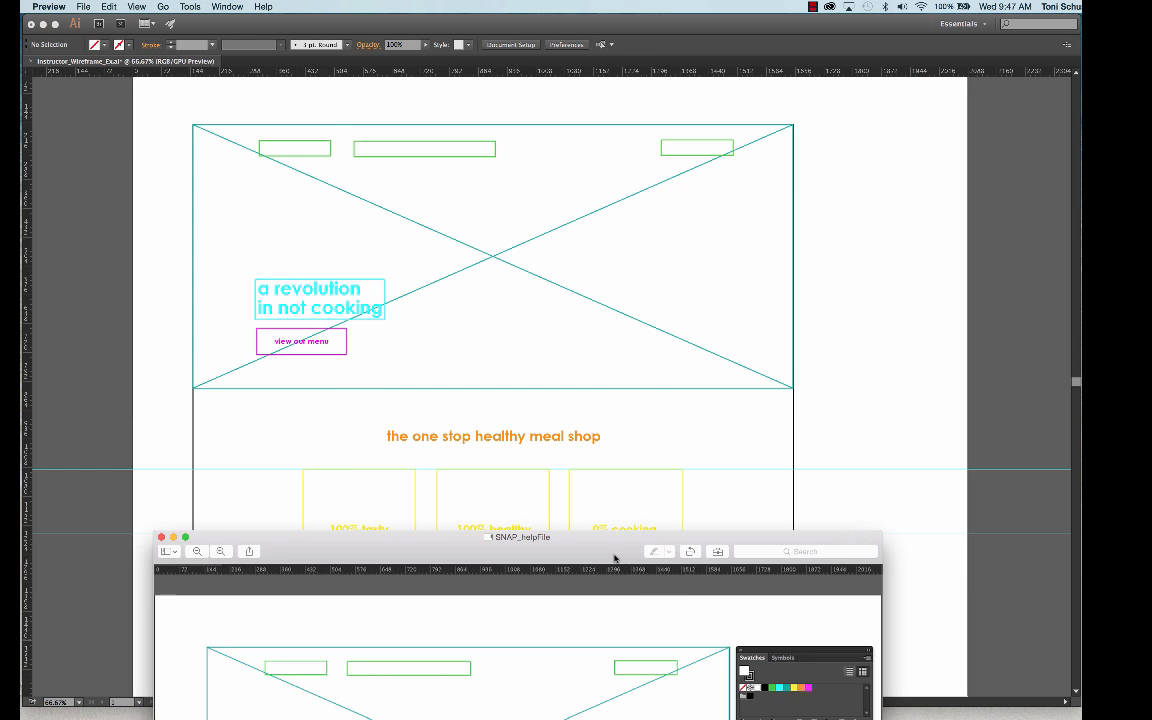
drag(617, 549, 594, 112)
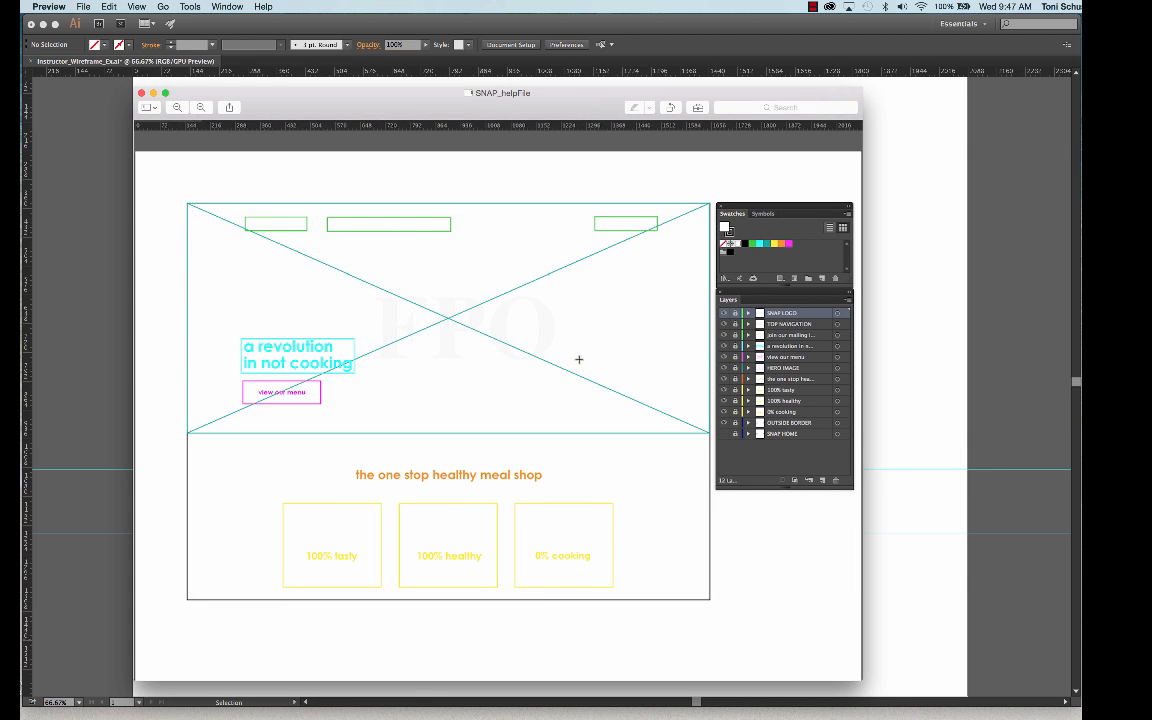